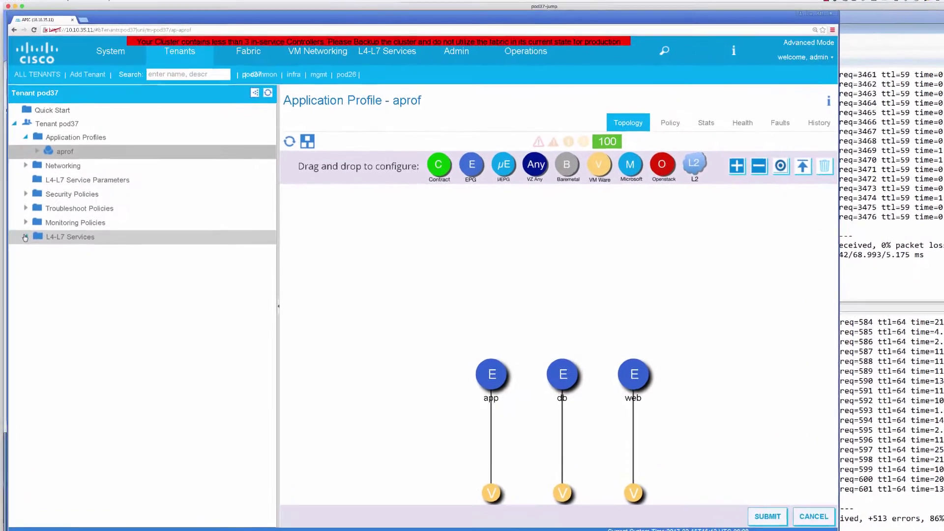
- Check pod37's L4-L7 subfolders for templates, function profiles, devices and deployed graphs, then expand Security Policies
left_click(32, 206)
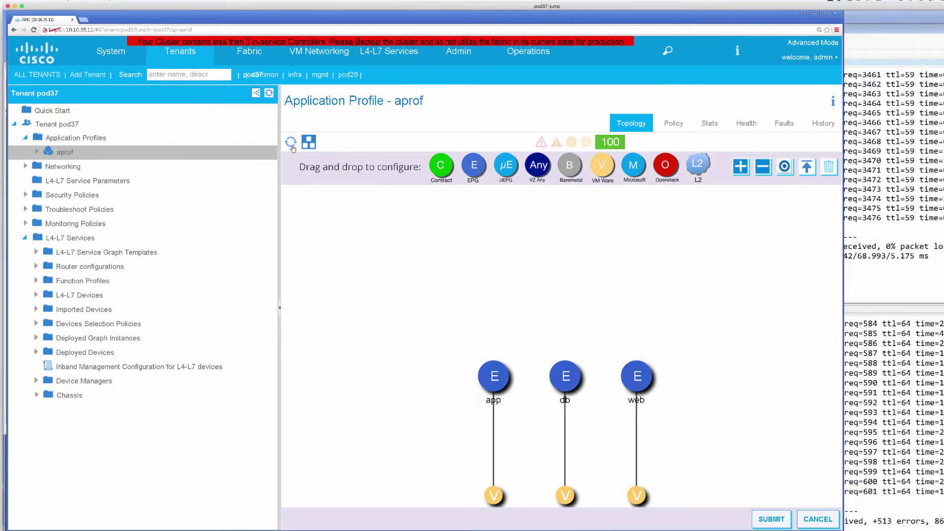
left_click(36, 252)
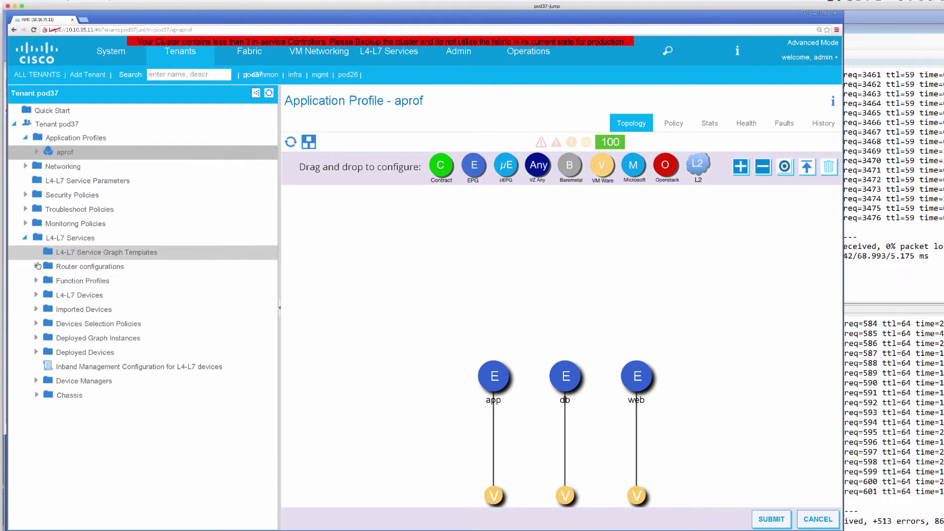
left_click(35, 281)
left_click(36, 295)
left_click(36, 338)
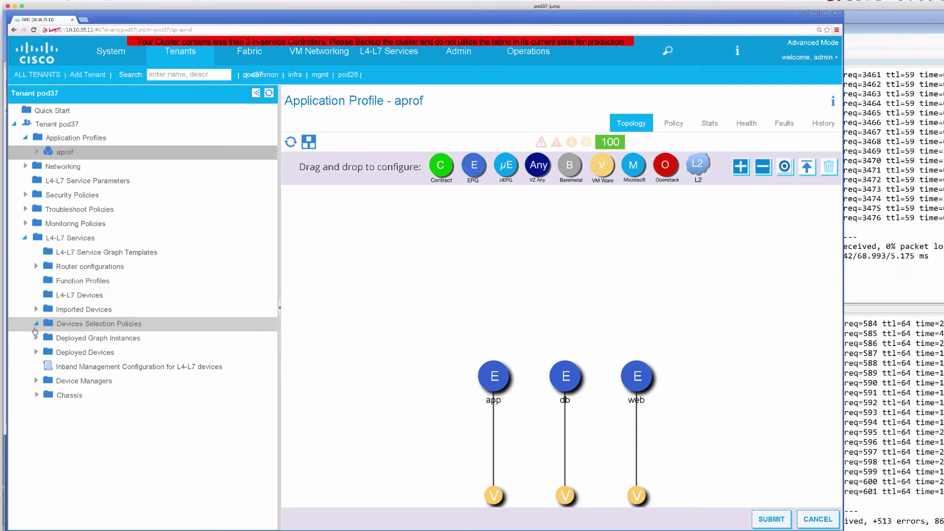
left_click(37, 352)
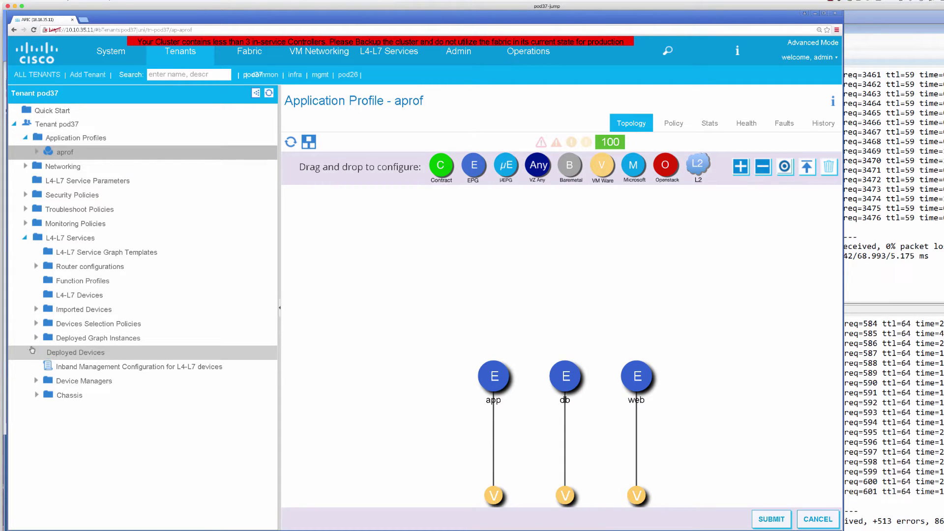
left_click(23, 197)
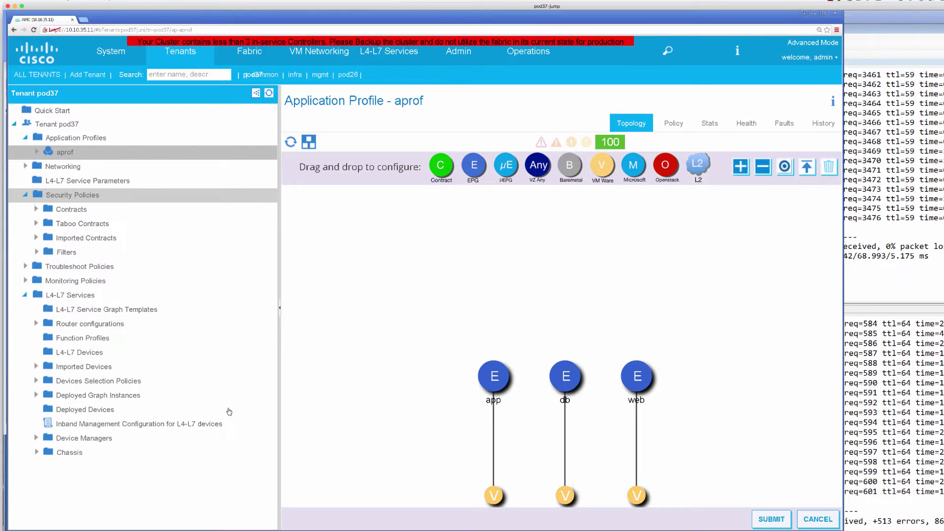
- Review the pod37 virtual machines in vSphere, then bring the FMC device list forward
key("alt+Tab")
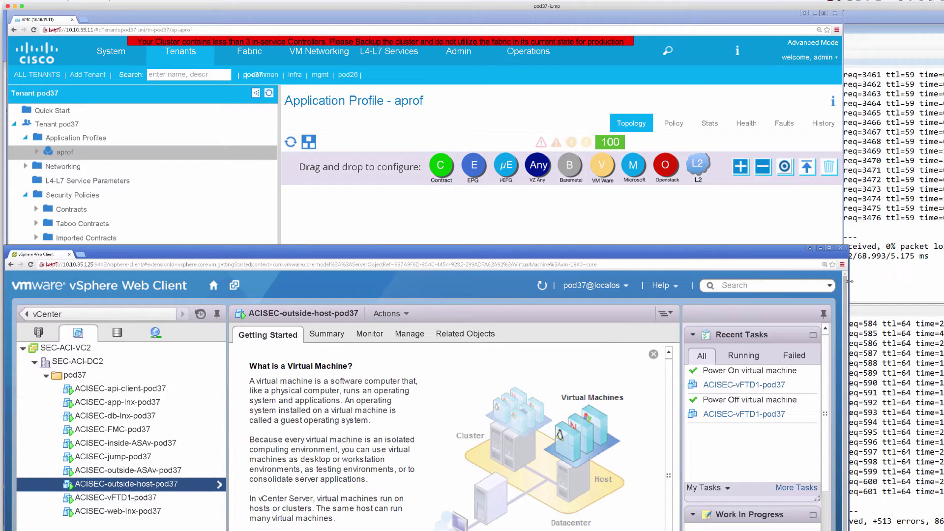
key("alt+Tab")
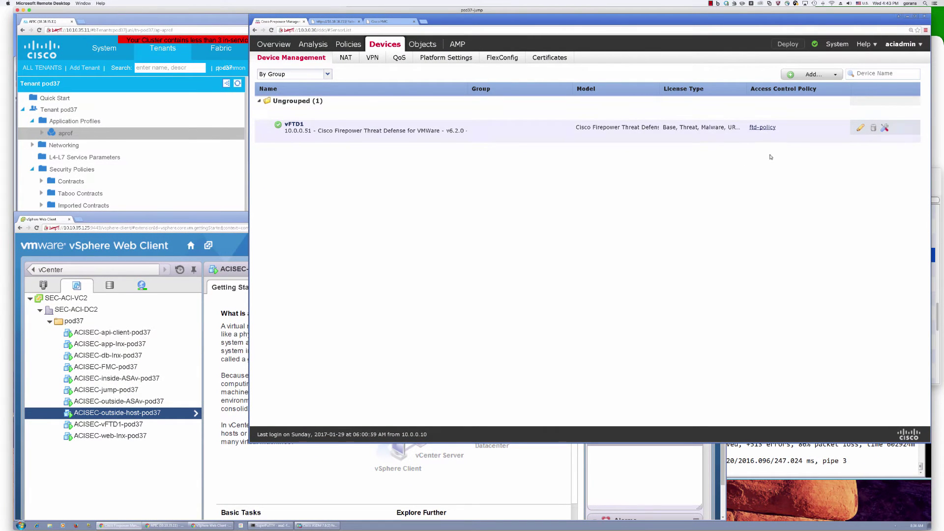
- Inspect ftd-rule1's block-malware Inspection settings in ftd-policy, discarding the rule without changes
left_click(862, 128)
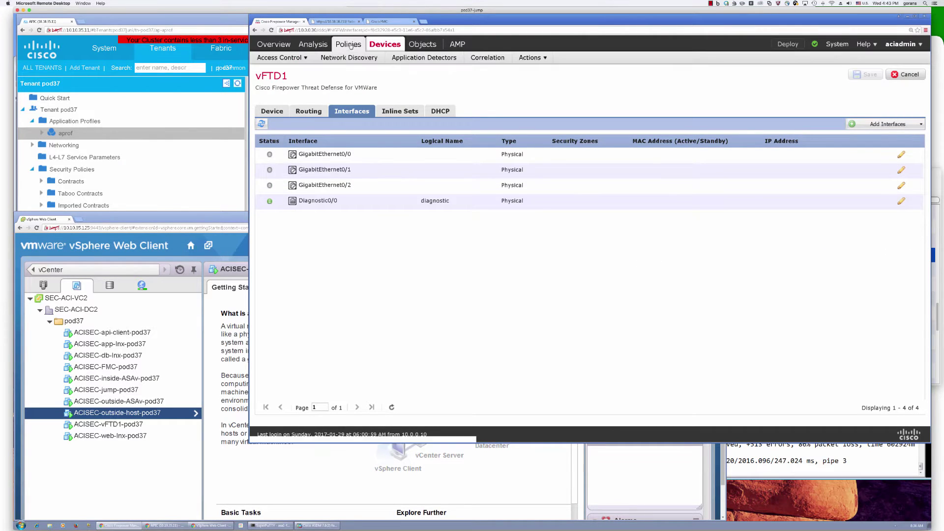
left_click(350, 44)
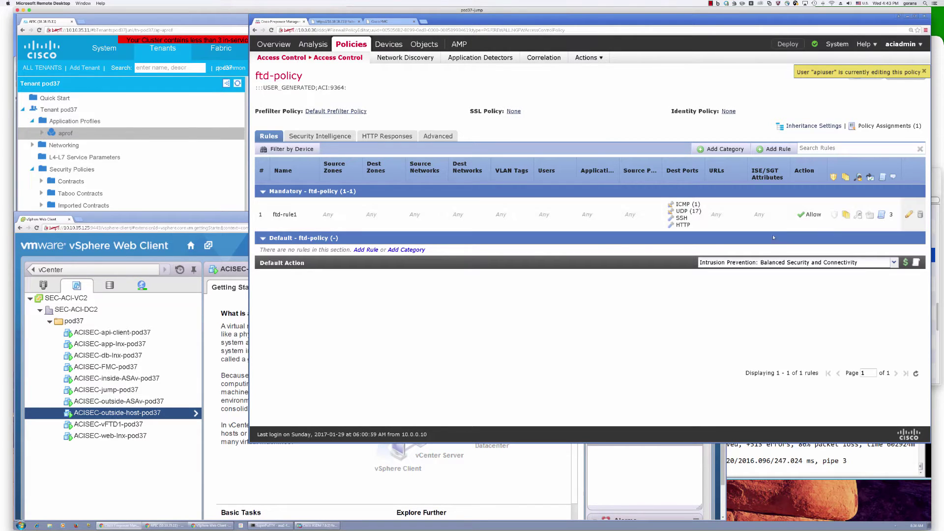
left_click(847, 217)
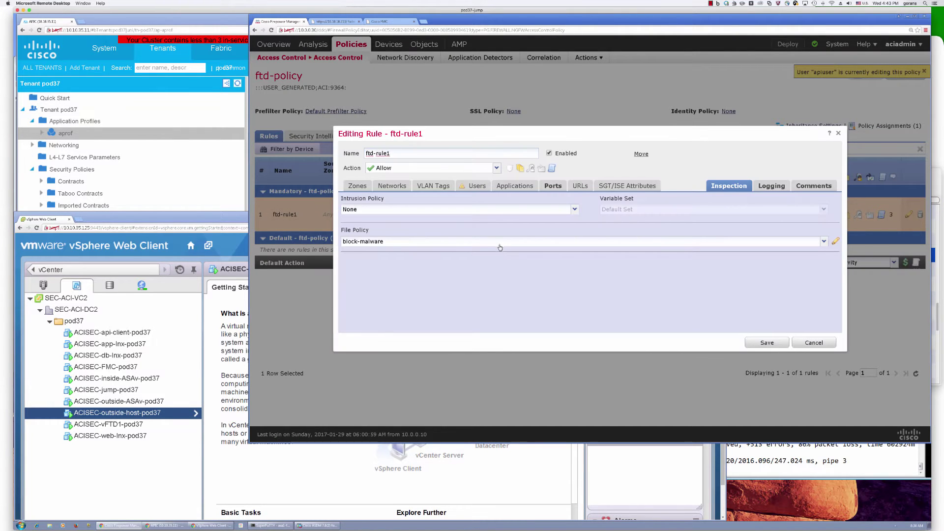
left_click(820, 345)
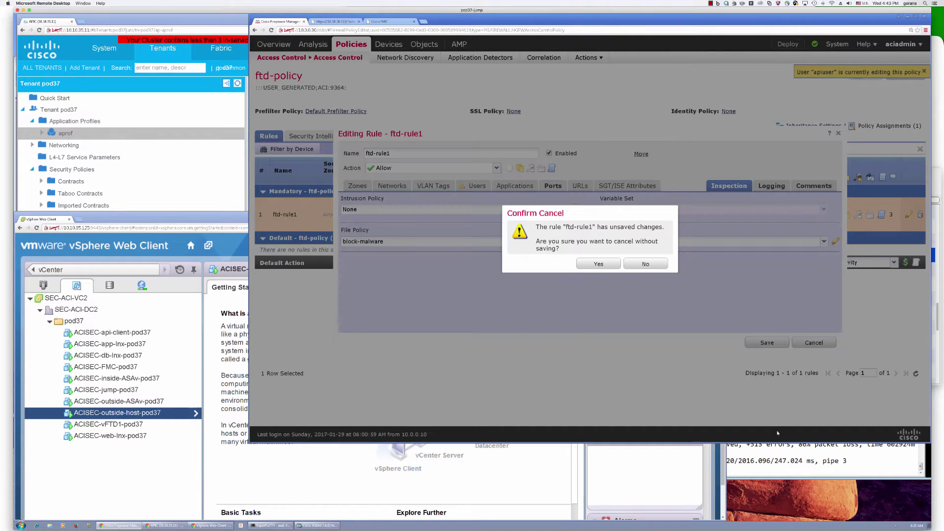
left_click(600, 265)
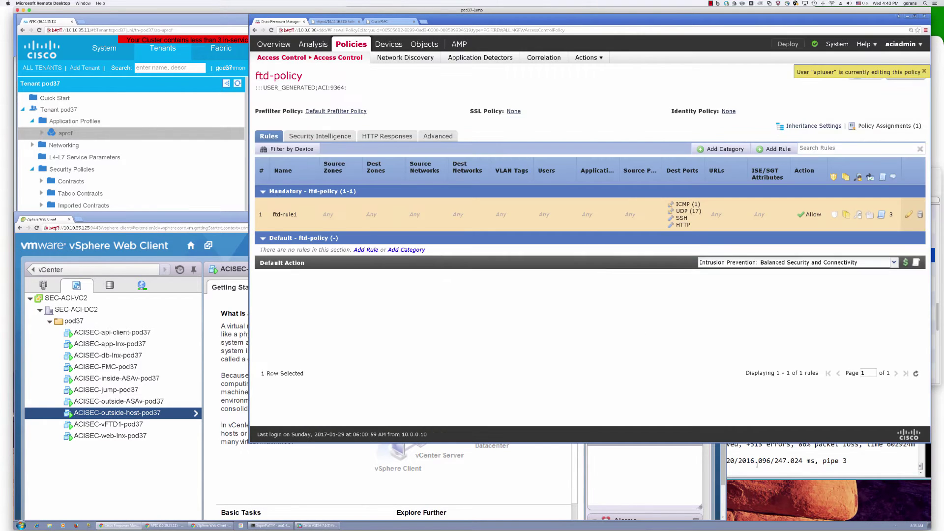
left_click(757, 464)
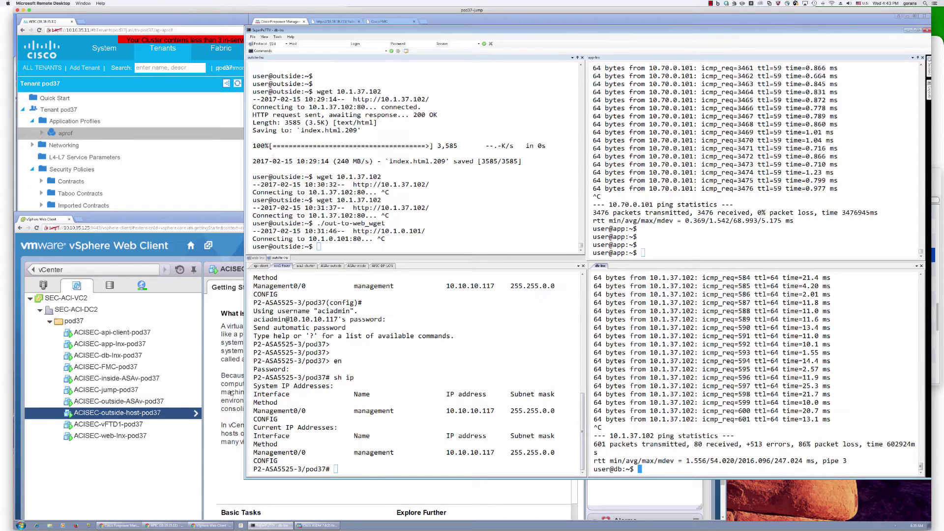
- Dismiss the connection error and restart the api-client PuTTY session
left_click(261, 266)
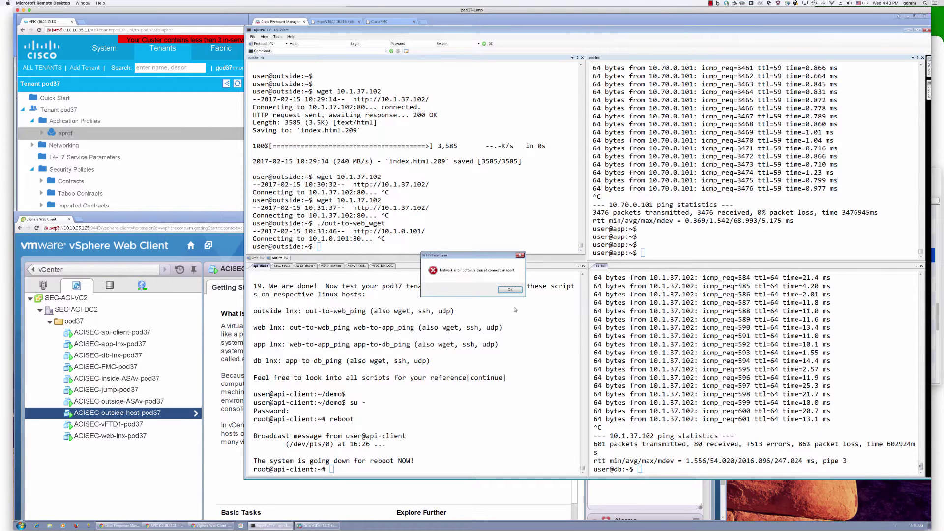
left_click(509, 290)
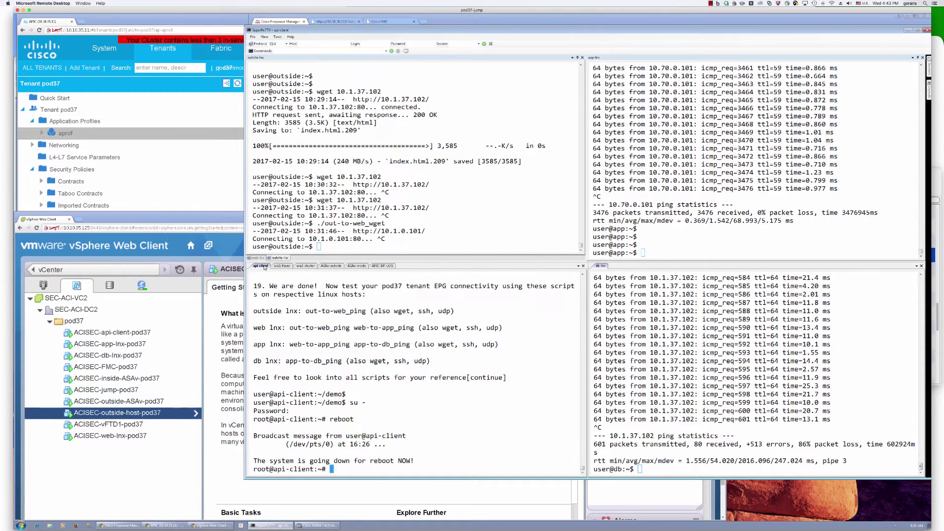
right_click(264, 266)
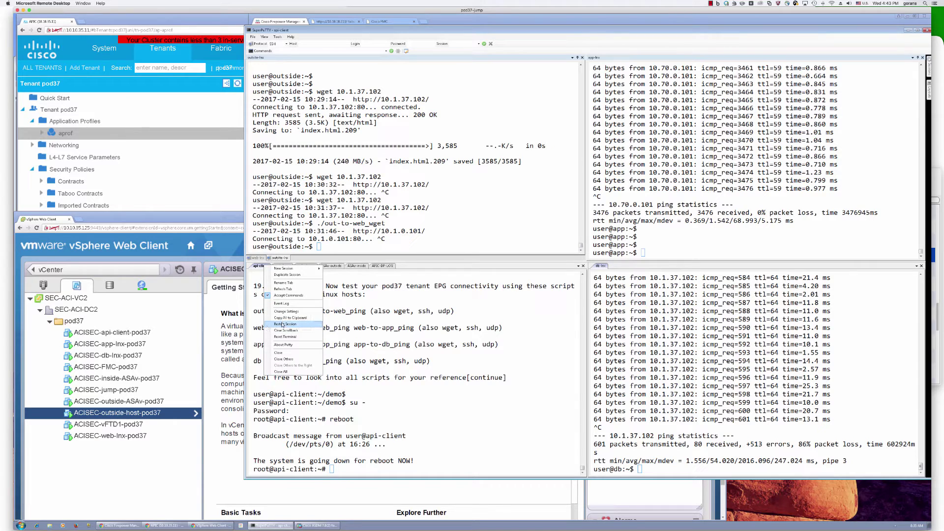
left_click(283, 325)
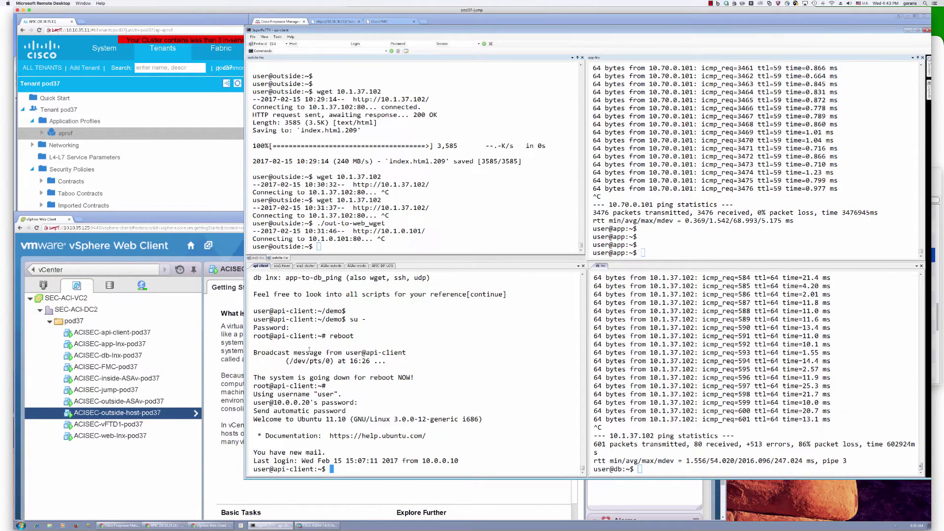
key("Return")
key("Return")
- Run ./rebuild-mypod.bash from demo/ and complete step 1, creating the tenant objects
type("cd demo/")
key("Return")
type("ls")
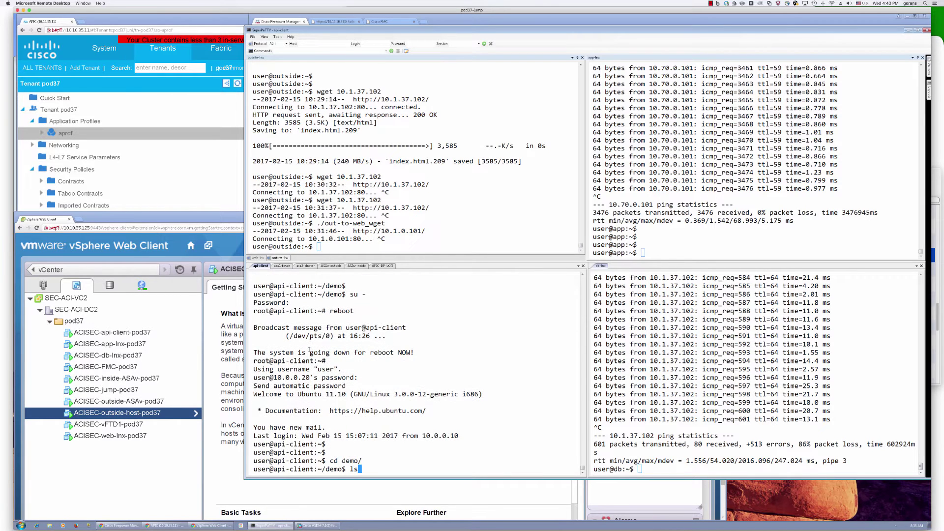
key("Return")
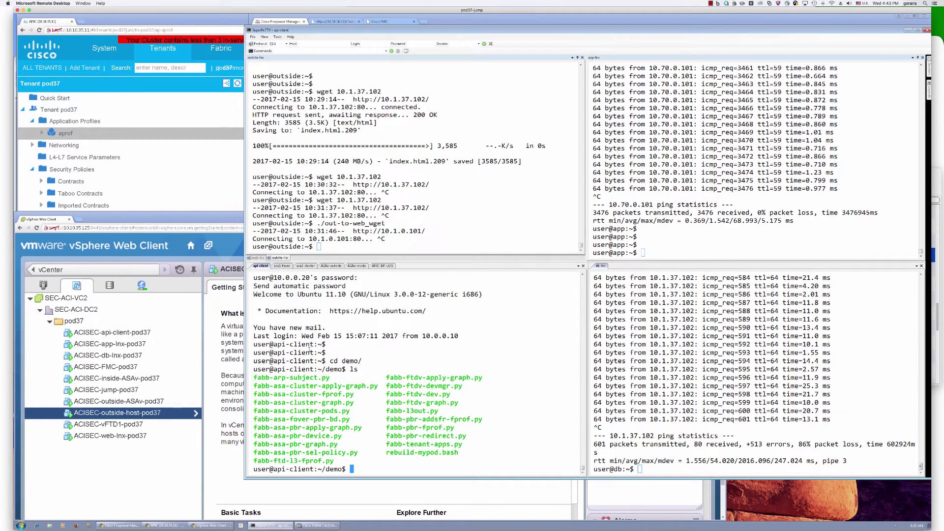
type("./re")
key("Tab")
key("Return")
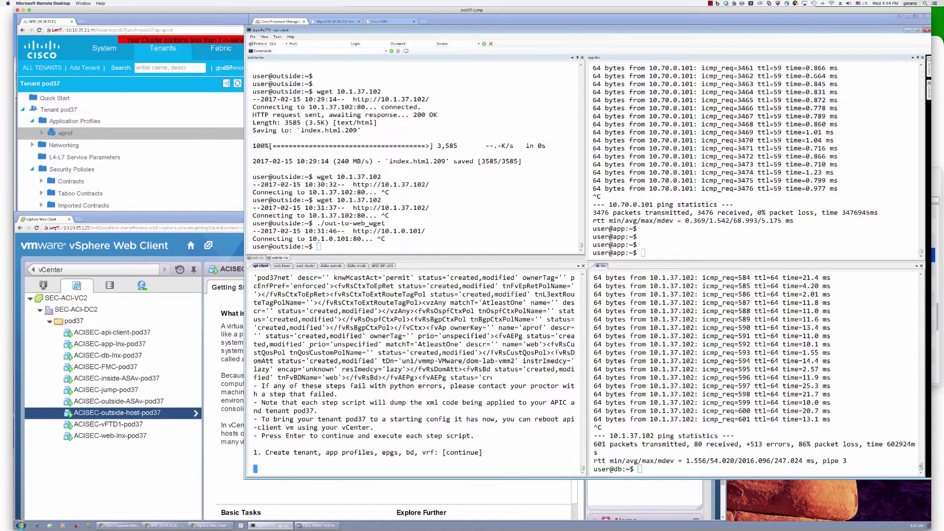
key("Return")
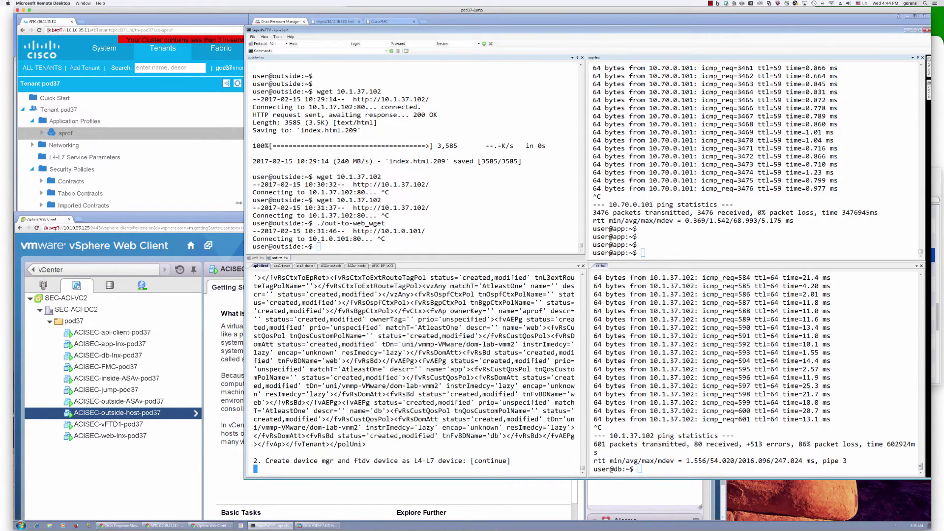
- Run script steps 2–5, creating pod37-vFTD-l3fw, its function profile, l3fw-ftdv-graph and the app-to-db contract
left_click(144, 20)
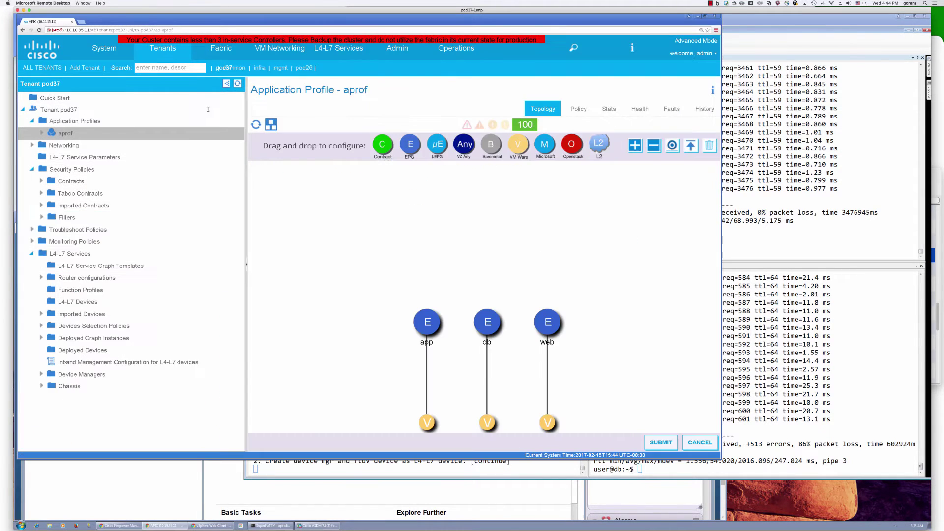
left_click(780, 366)
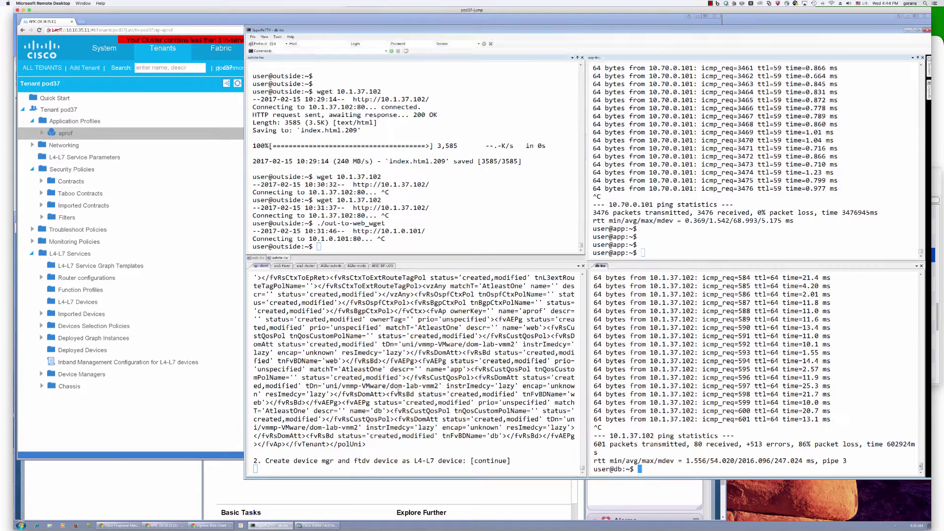
left_click(363, 411)
key("Return")
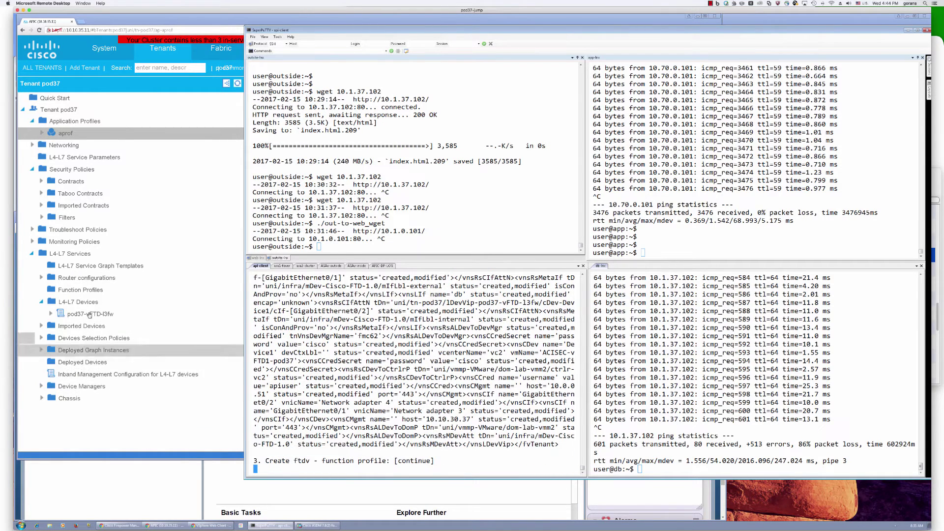
left_click(89, 314)
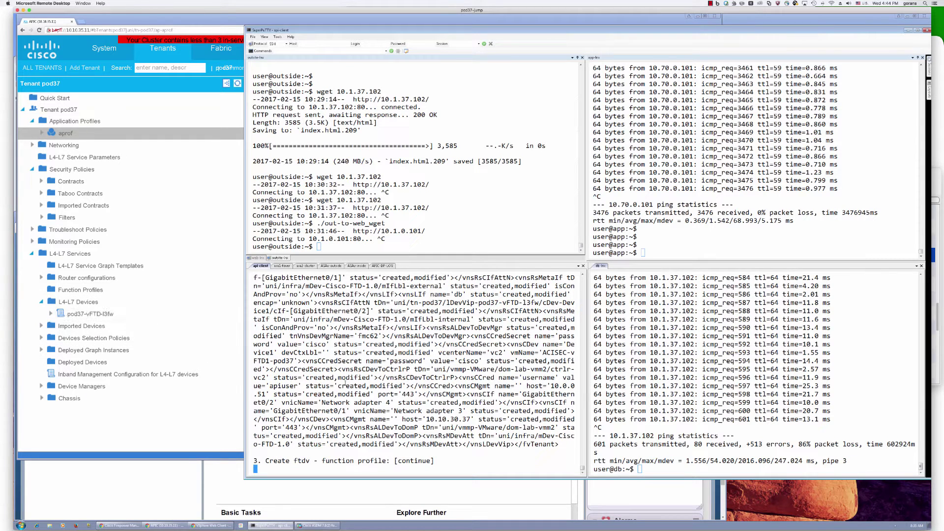
key("Return")
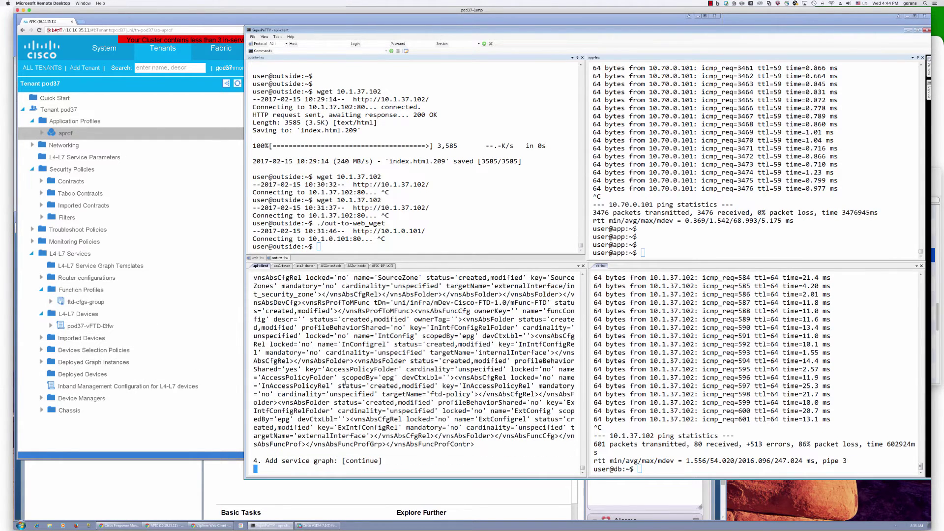
key("Return")
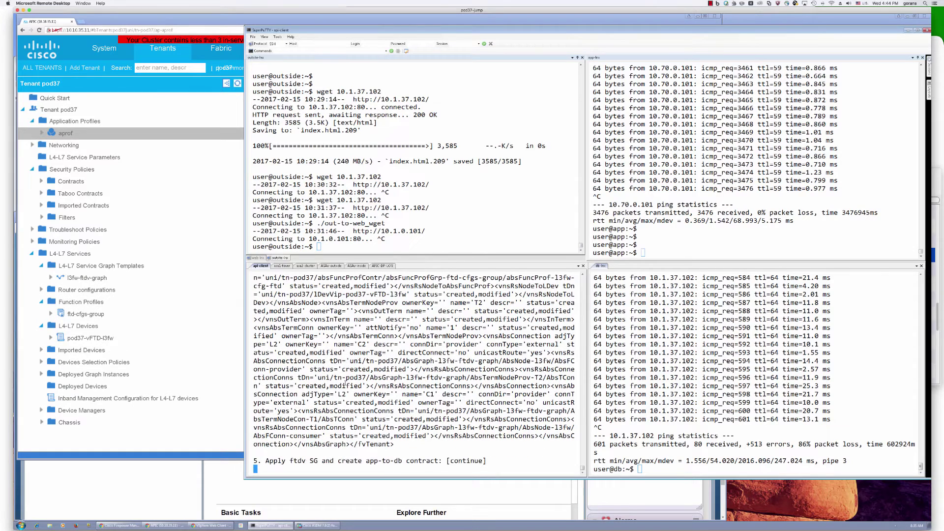
key("Return")
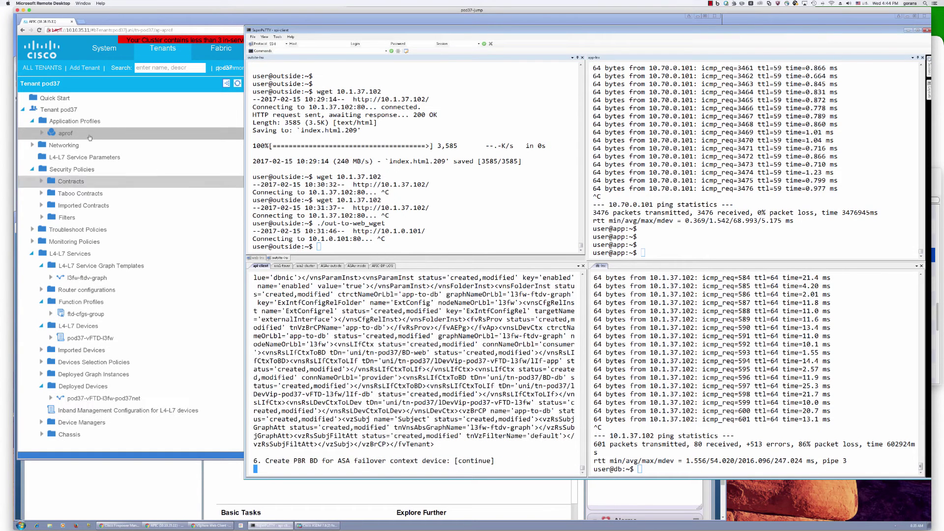
left_click(42, 183)
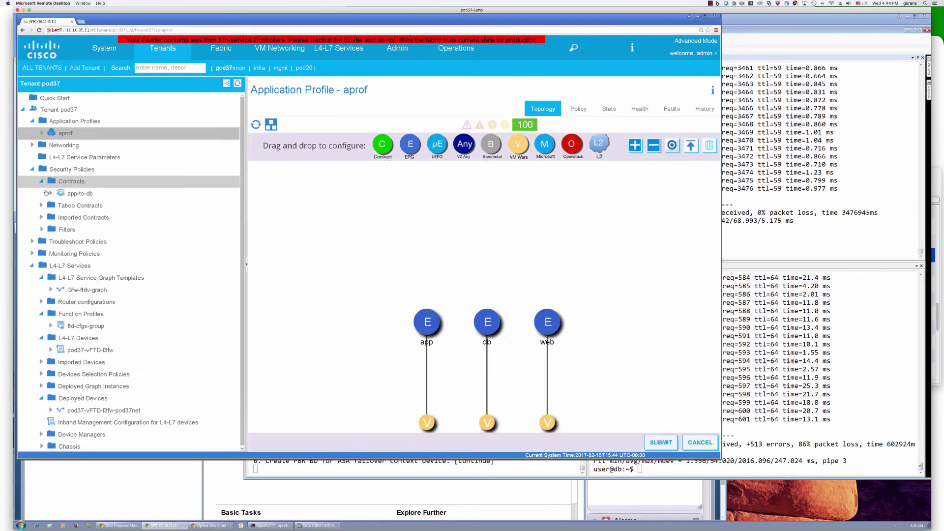
- Refresh the aprof topology to show the app-to-db(FW) contract linking app and db
left_click(256, 124)
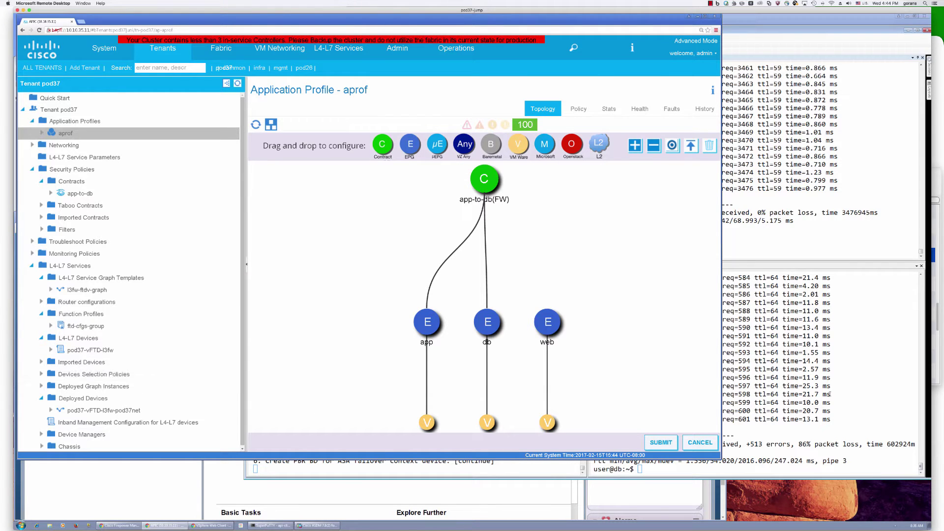
left_click(827, 362)
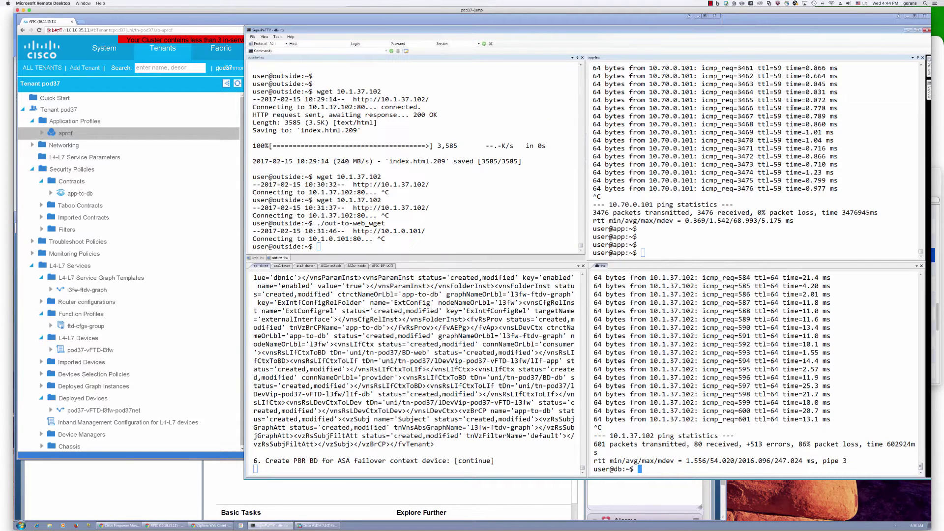
- Review the APIC-DP-LOG output of the FMC security-zone and interface API calls
left_click(382, 266)
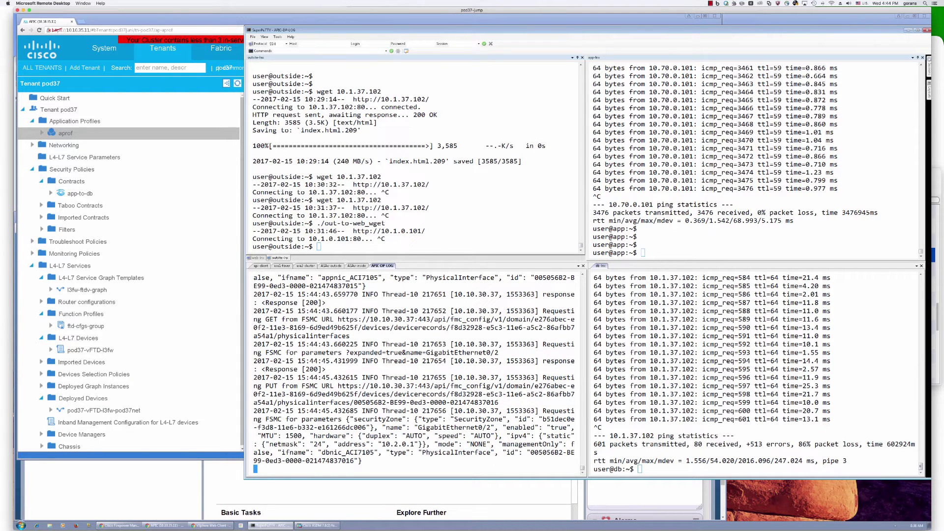
key("alt+Tab")
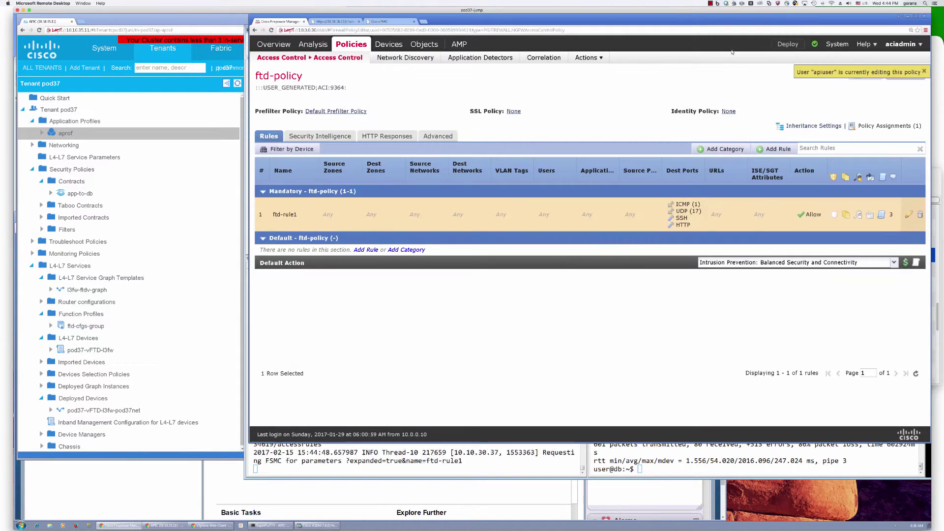
- Verify vFTD1's ACI zone interfaces, ftd-policy's Allow and Block rules, and the deployment status
left_click(389, 45)
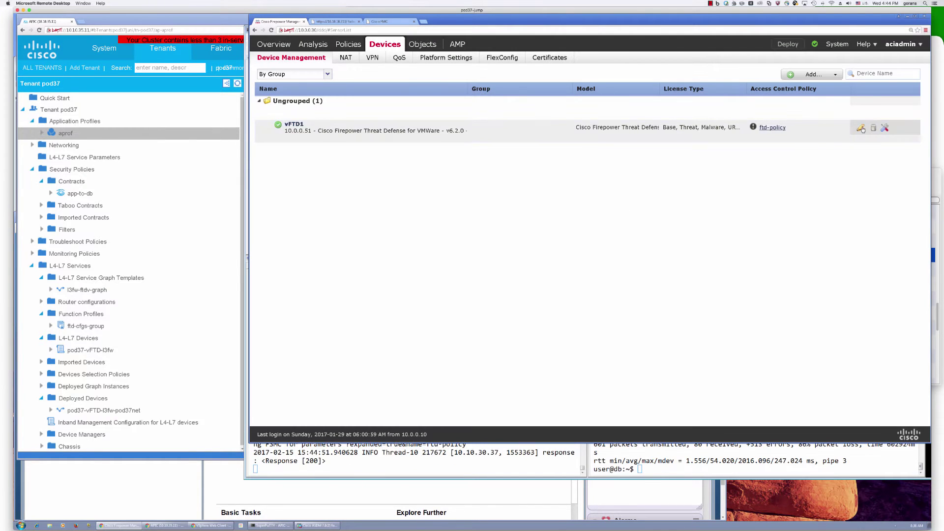
left_click(861, 128)
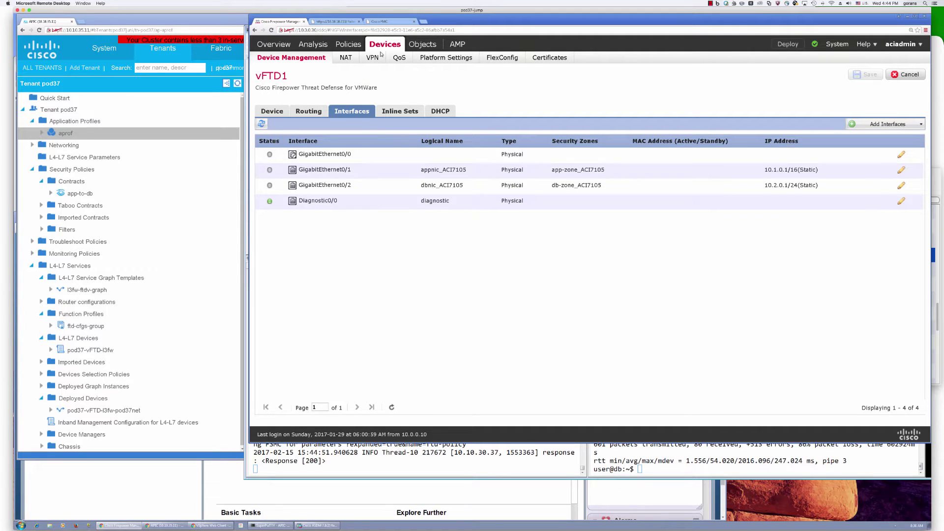
left_click(346, 45)
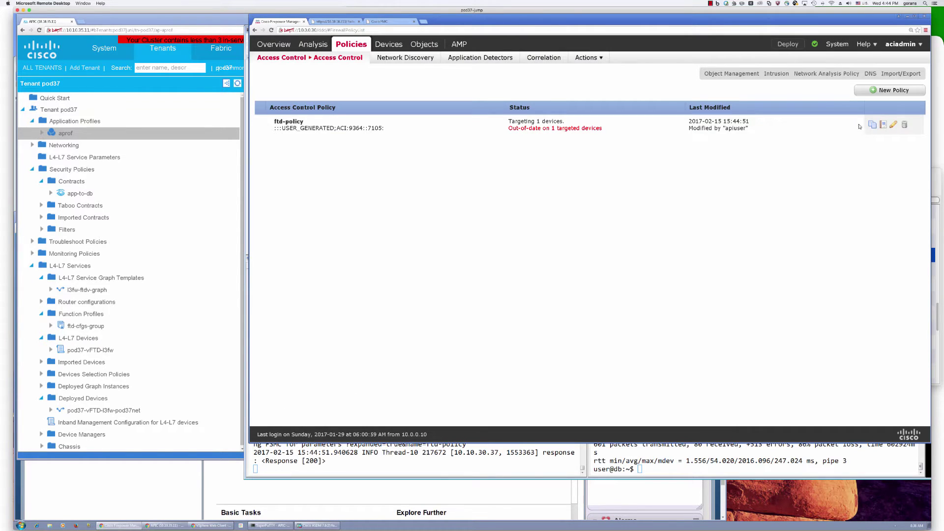
left_click(893, 125)
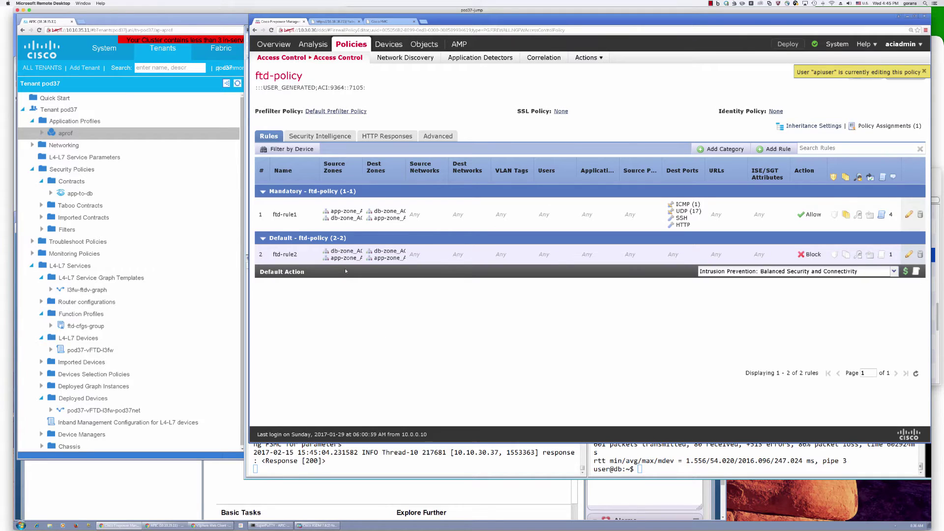
left_click(389, 43)
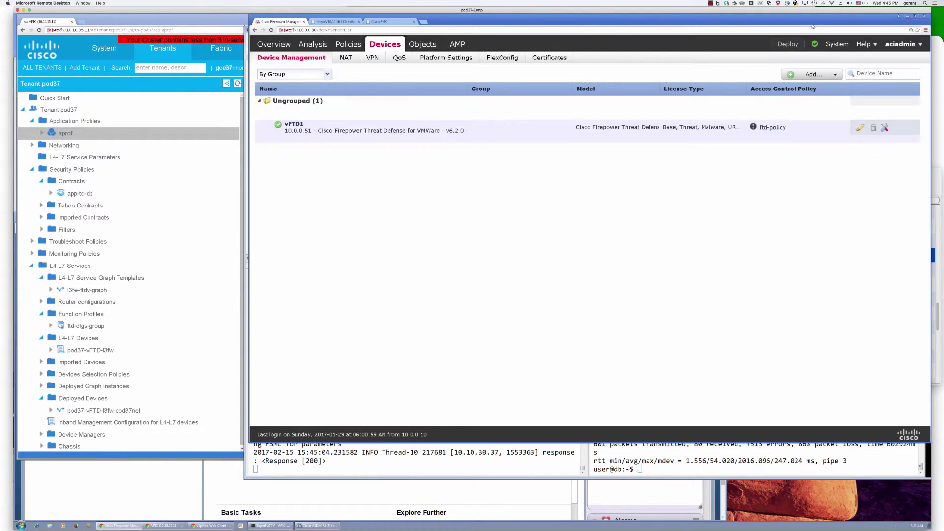
left_click(816, 43)
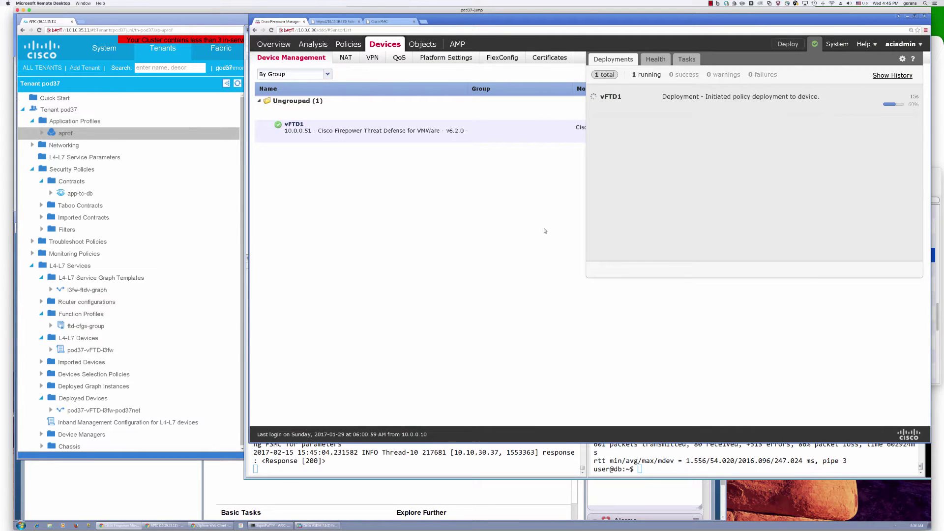
left_click(381, 435)
- Run script steps 6–13, creating the PBR bridge domain, ASA device, asa-pbr-graph and web-to-app contract
left_click(336, 466)
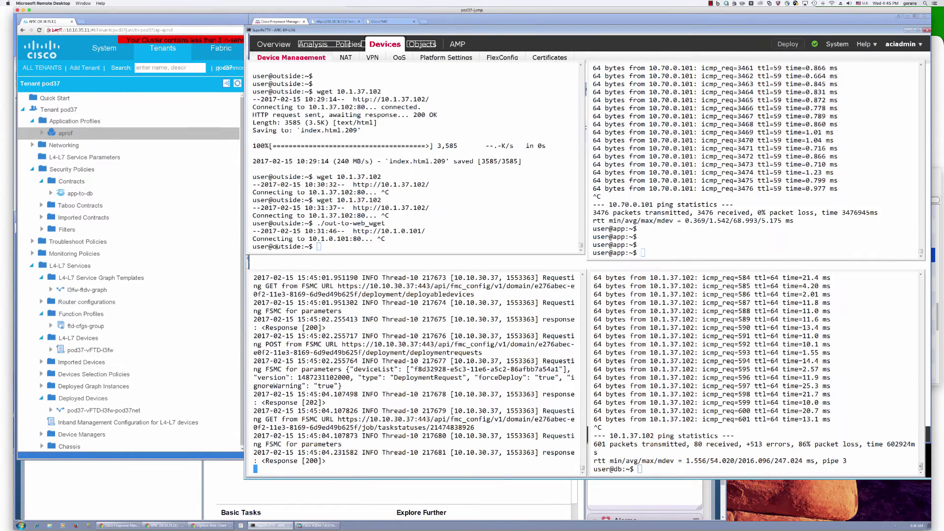
left_click(260, 267)
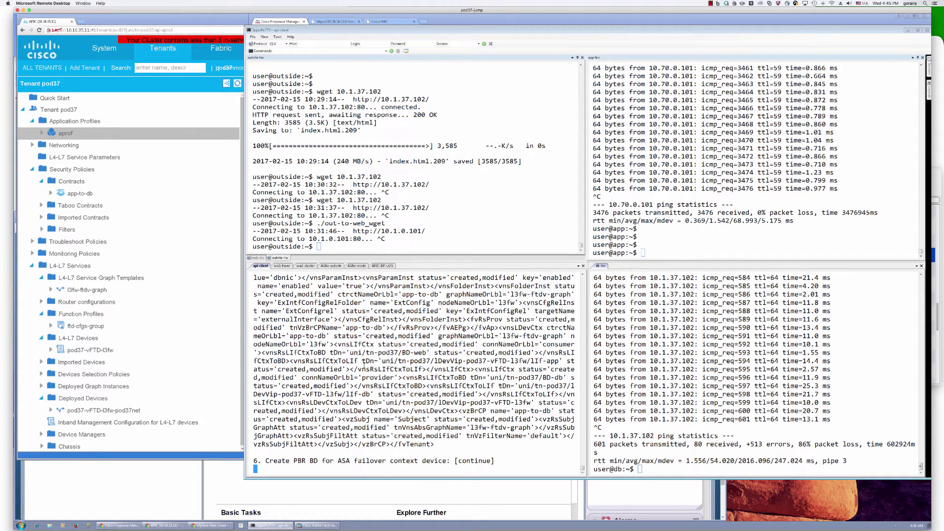
key("Return")
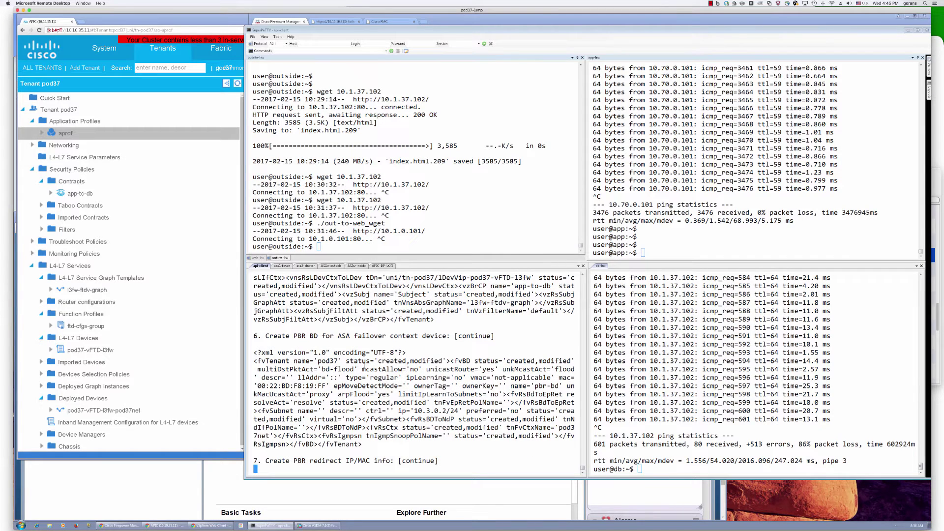
key("Return")
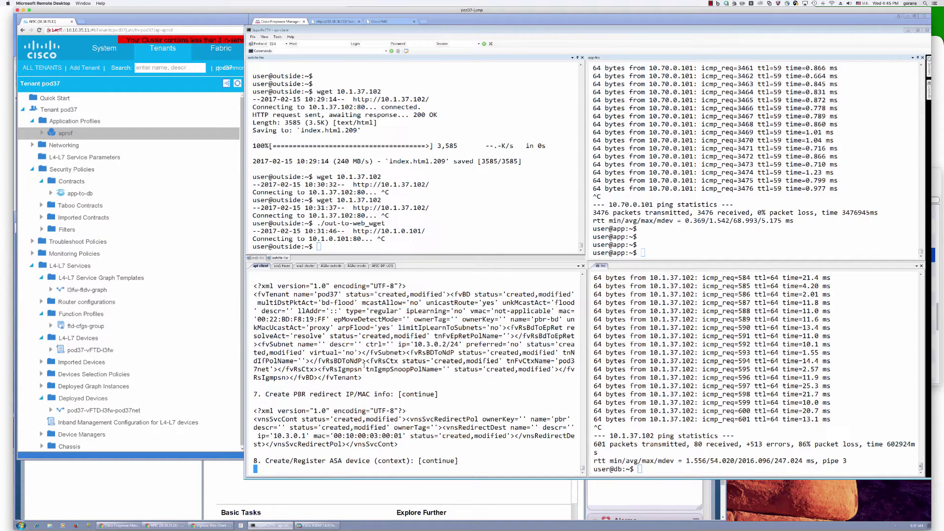
key("Return")
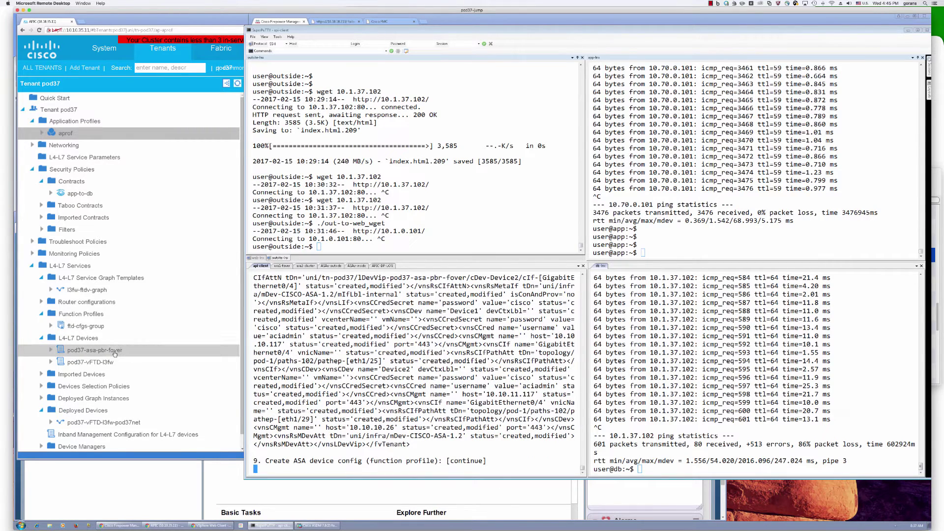
key("Return")
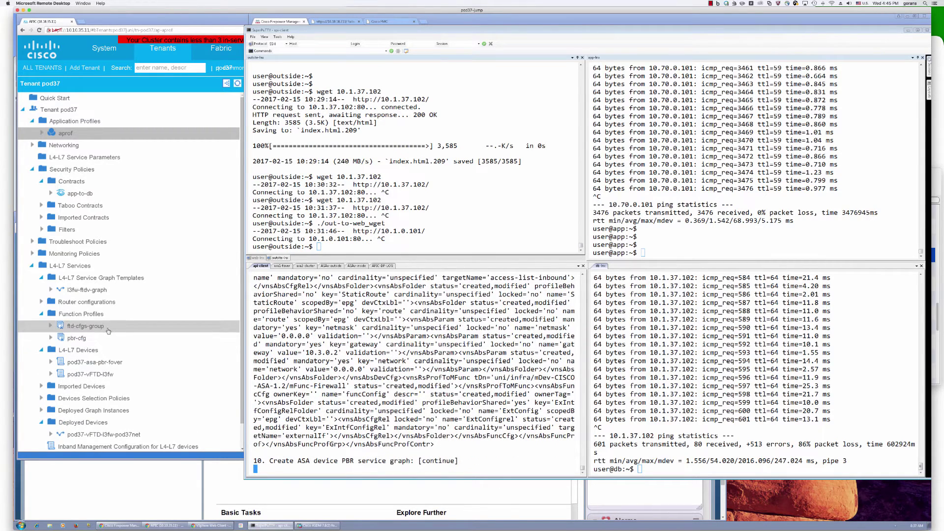
key("Return")
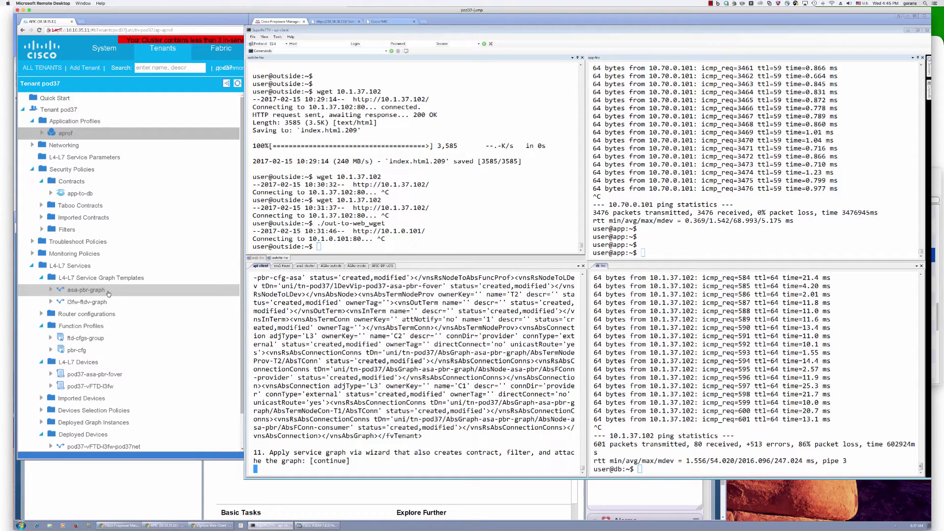
key("Return")
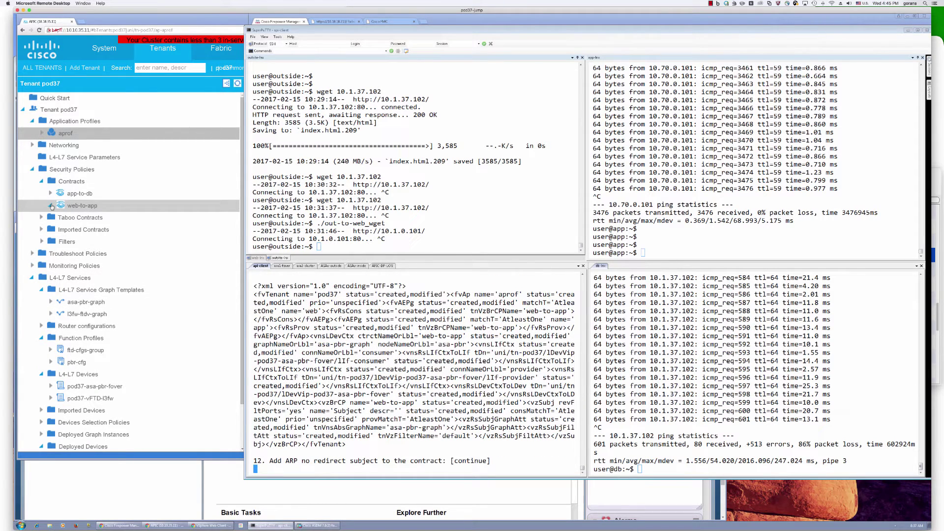
key("Return")
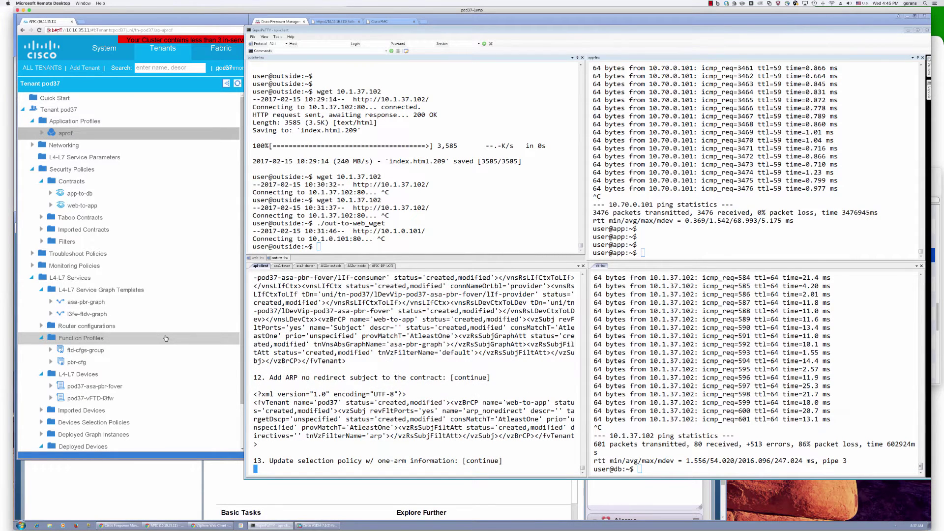
key("Return")
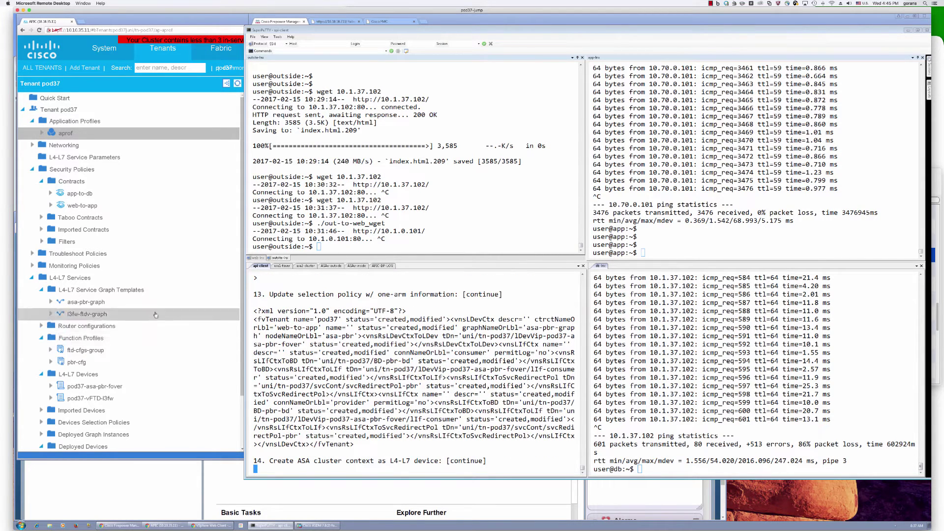
- Start the out-to-web_ping, web-to-app_ping and app-to-db_ping tests on the web, app and db hosts
left_click(524, 196)
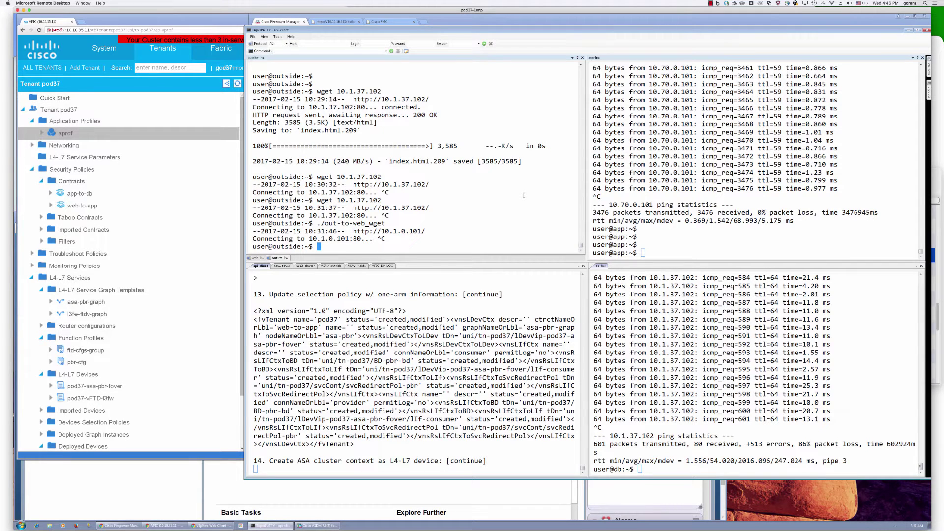
left_click(256, 258)
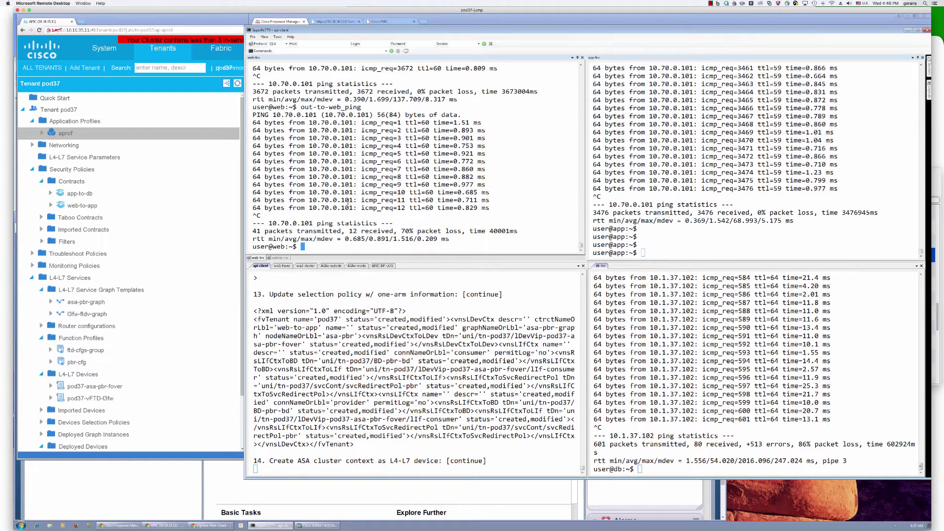
type("out-to-web_ping")
key("Return")
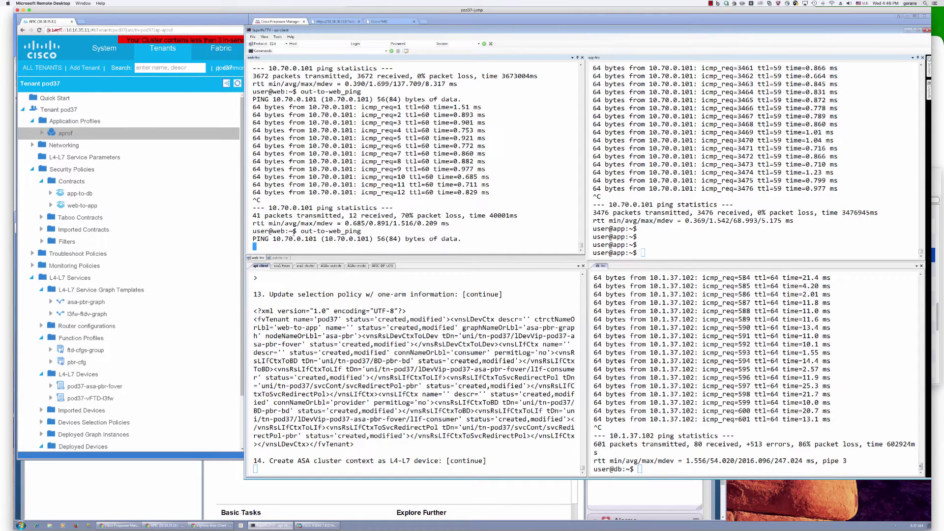
left_click(696, 211)
type("web-to-app_ping")
key("Return")
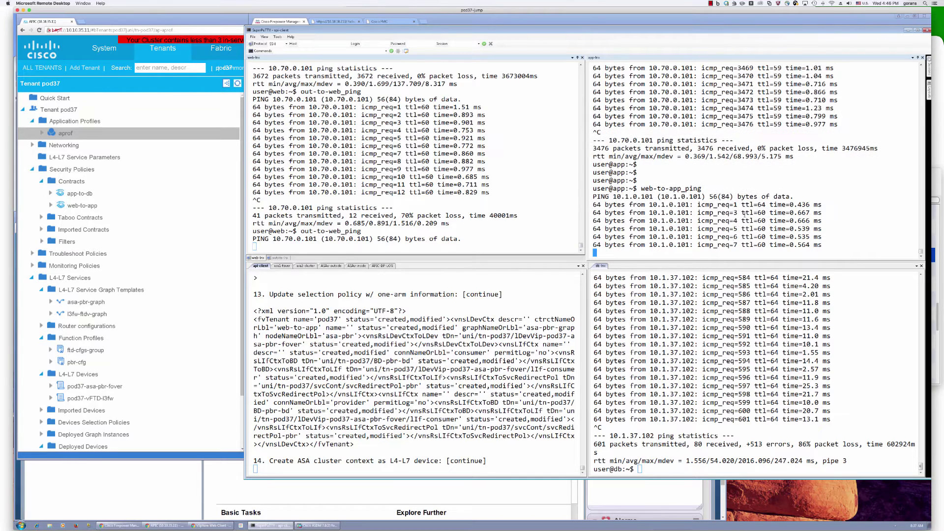
left_click(728, 361)
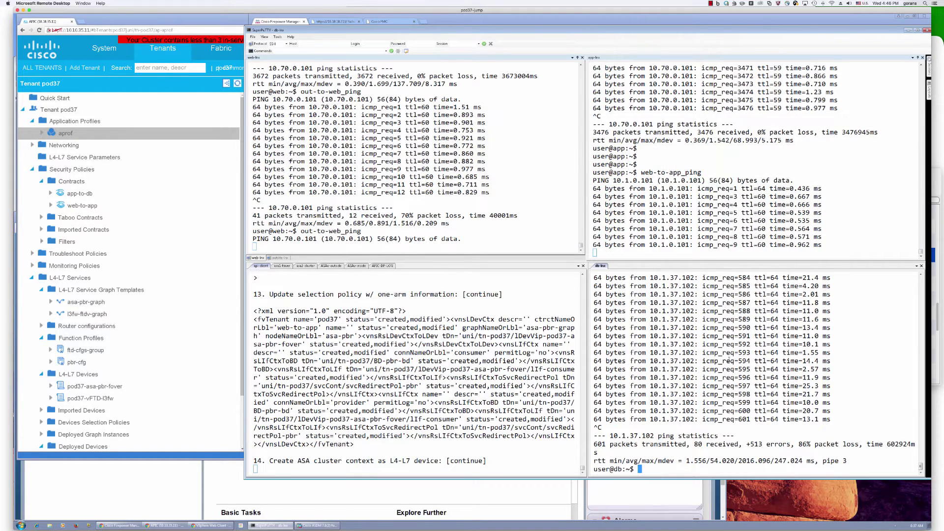
type("app")
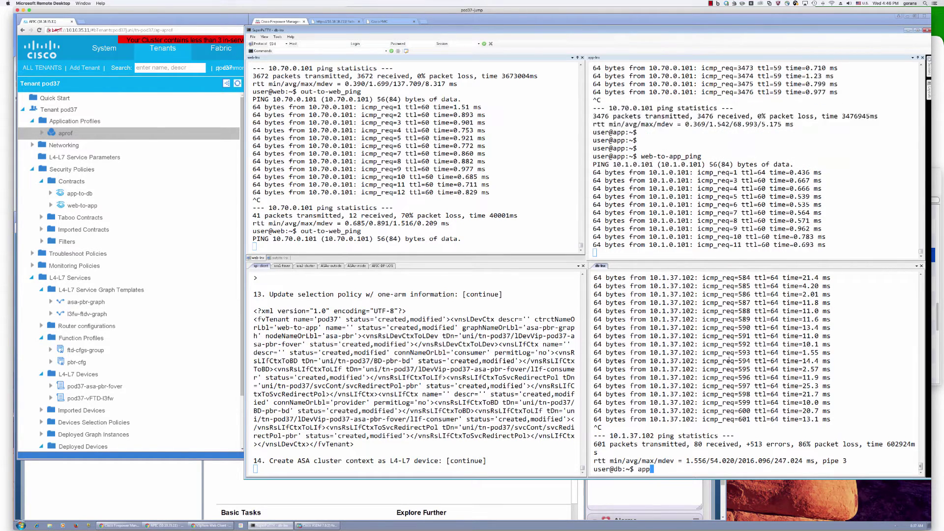
type("-to-db_ping")
key("Return")
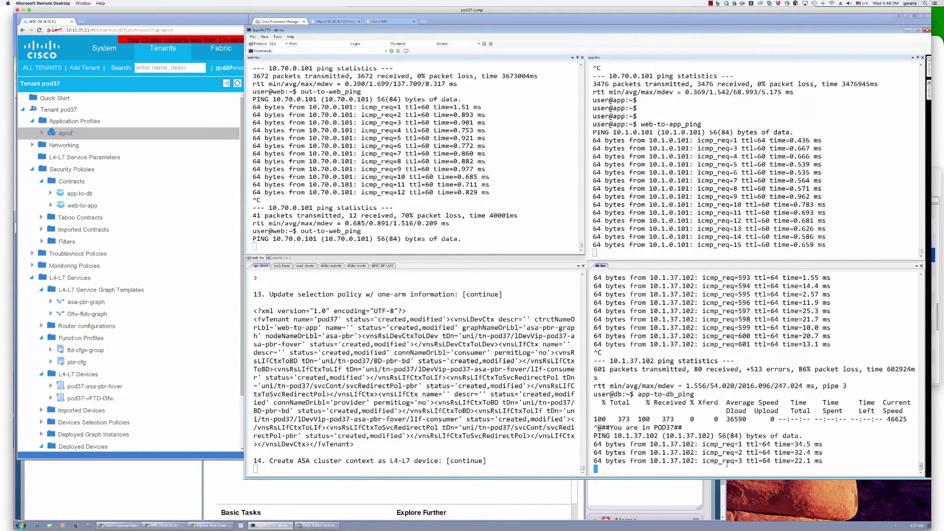
left_click(364, 386)
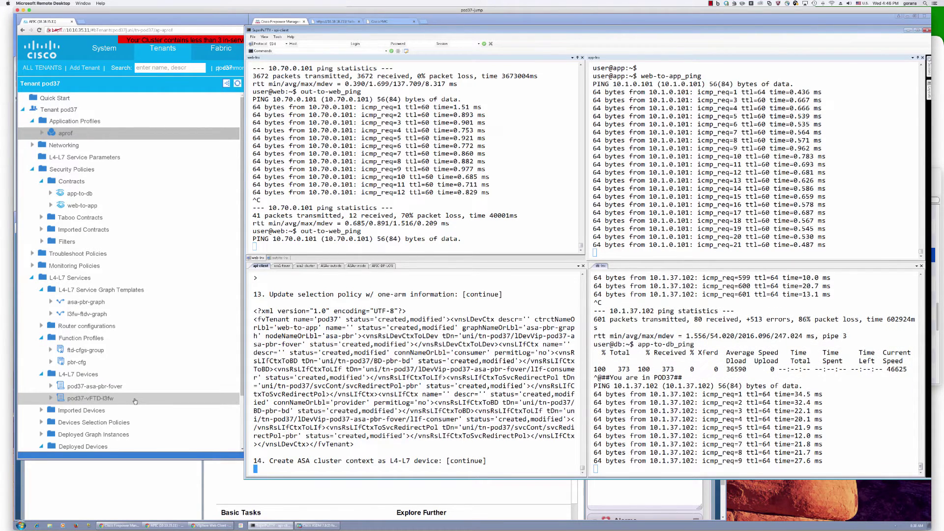
- Advance the api-client script through steps 14–19, building the ASA device, function profile, L3outs, asa-clu-graph and out-to-web contract
key("Return")
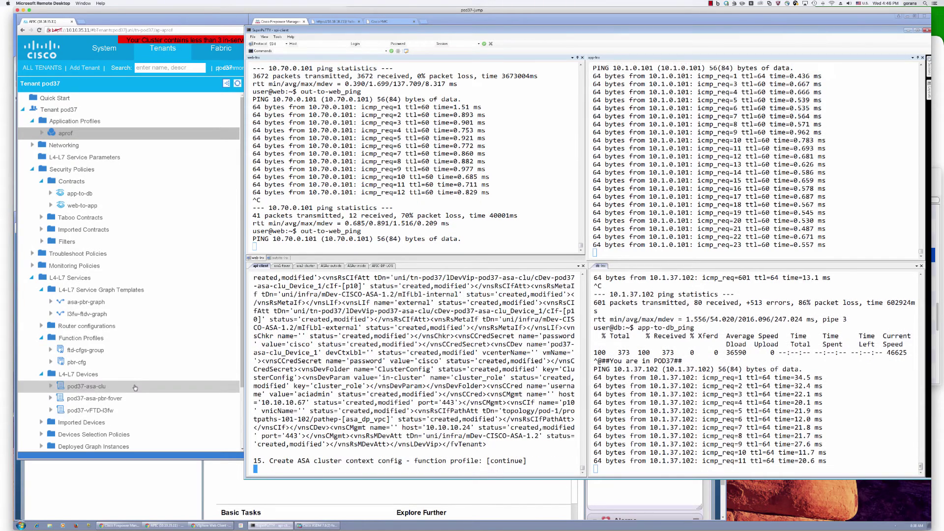
key("Return")
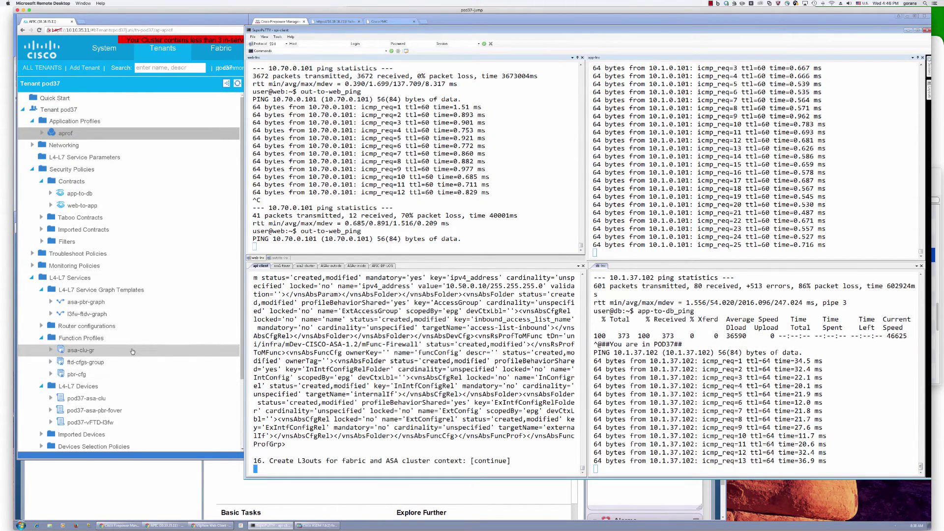
key("Return")
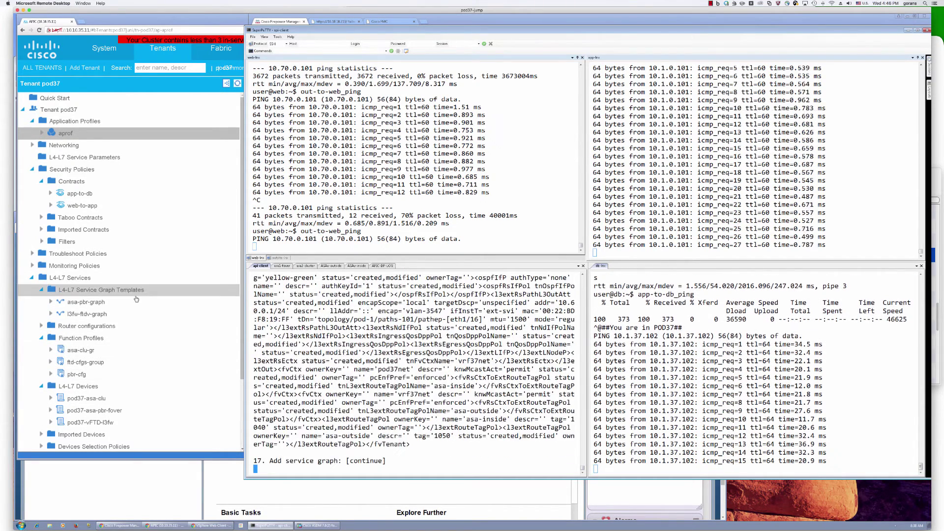
key("Return")
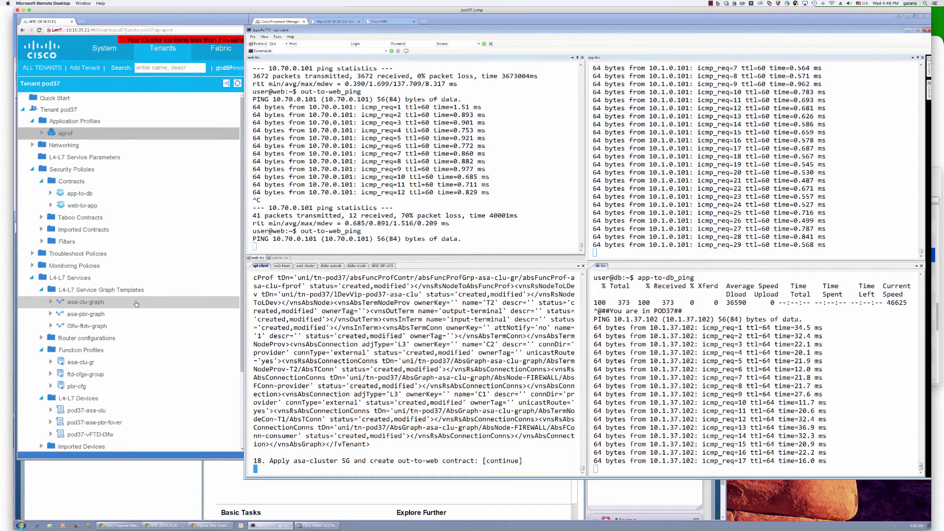
key("Return")
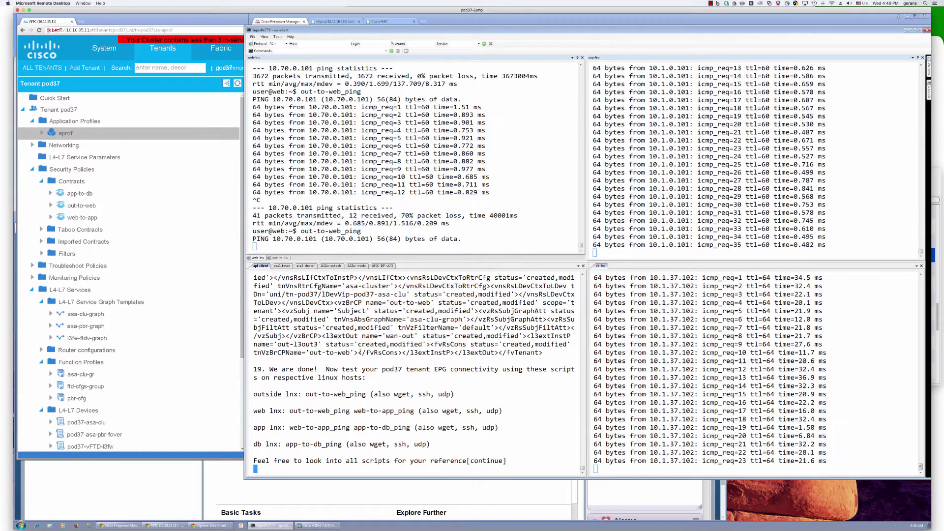
key("Return")
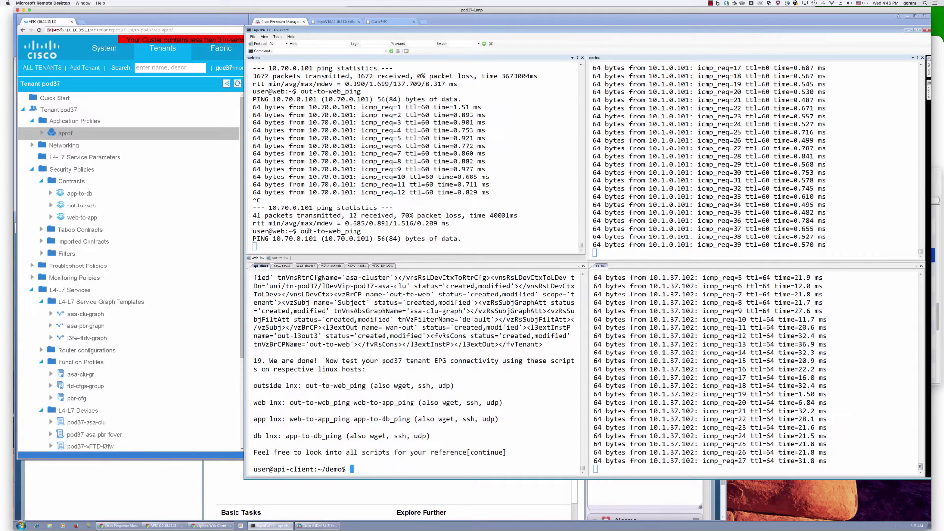
- Switch to the asa2-cluster session to view pod37's routing table with connected internalIf and externalIf routes
left_click(308, 266)
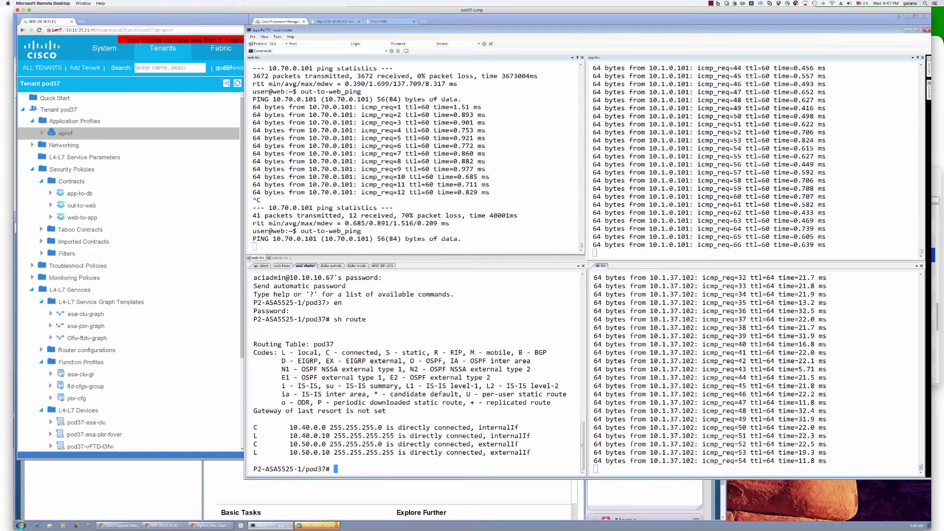
- Refresh ASDM's configuration from the device and stop the running ping on app-lnx
left_click(332, 526)
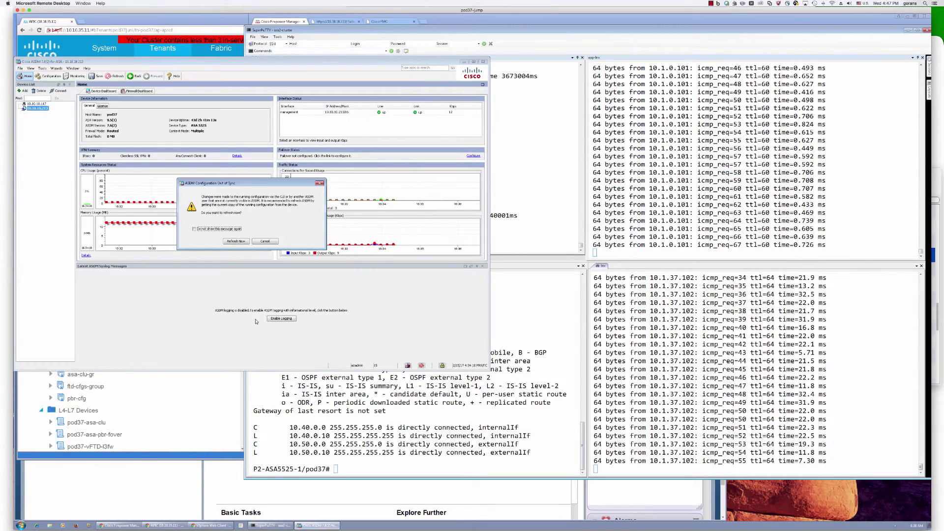
left_click(236, 241)
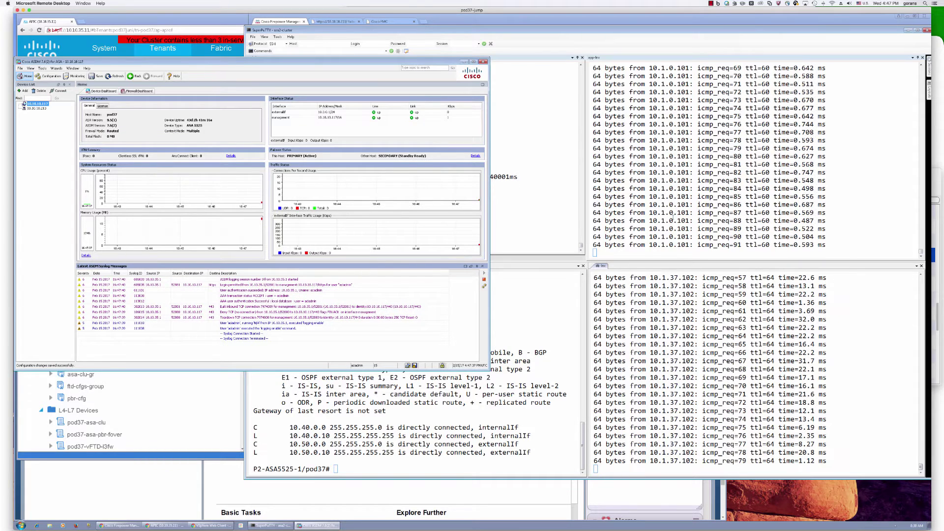
left_click(665, 278)
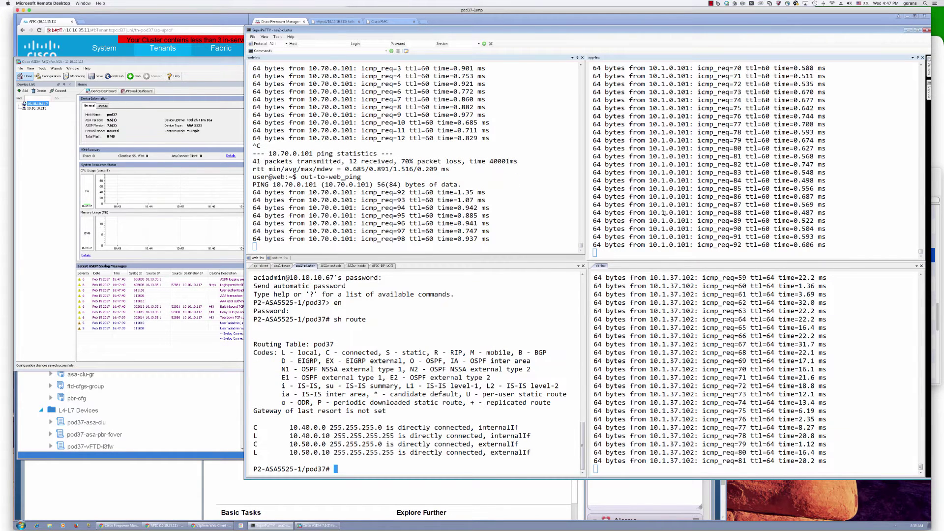
left_click(665, 213)
key("ctrl+c")
- Rerun the web-to-app_wget and web-to-app_ping tests from app-lnx
key("Up")
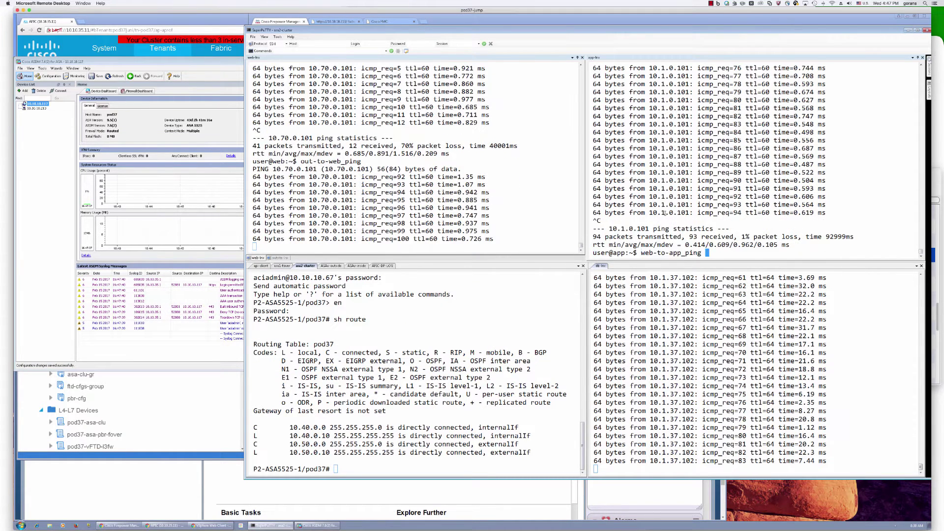
key("Up")
key("Return")
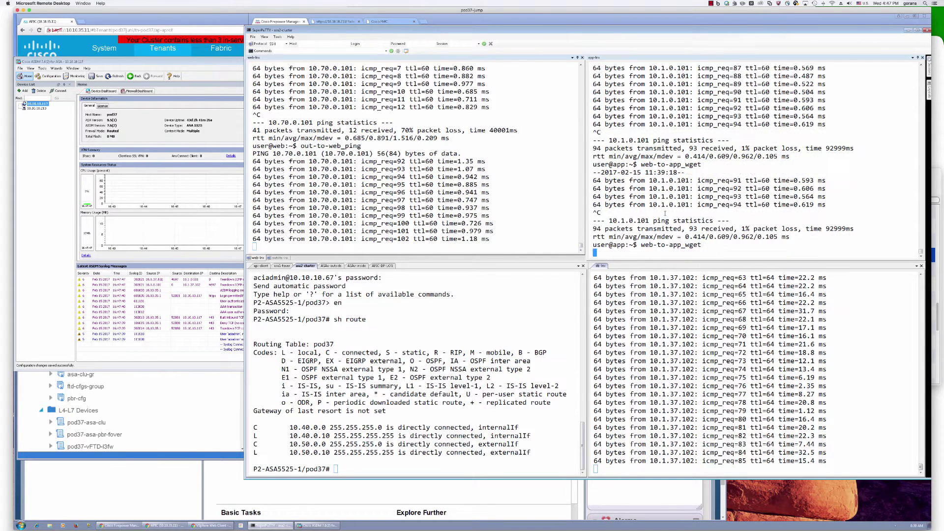
key("Up")
key("BackSpace")
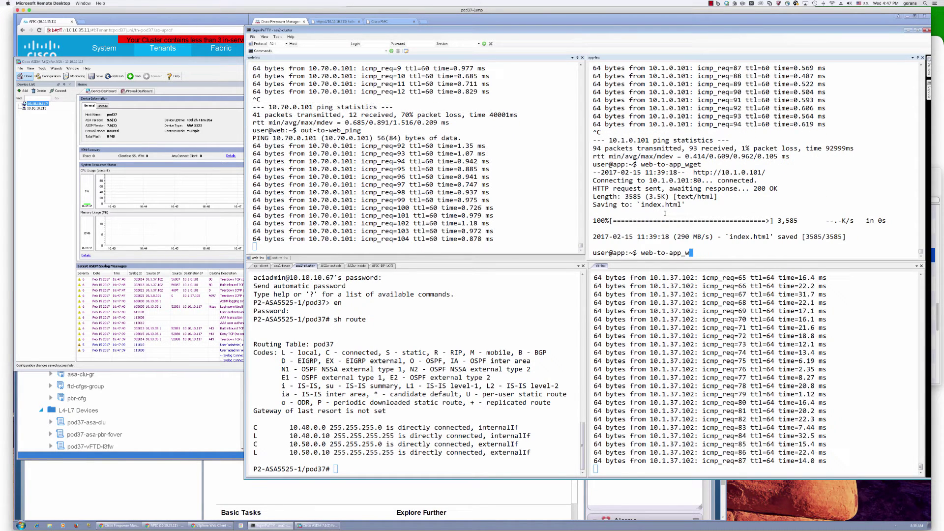
type("ping")
key("Return")
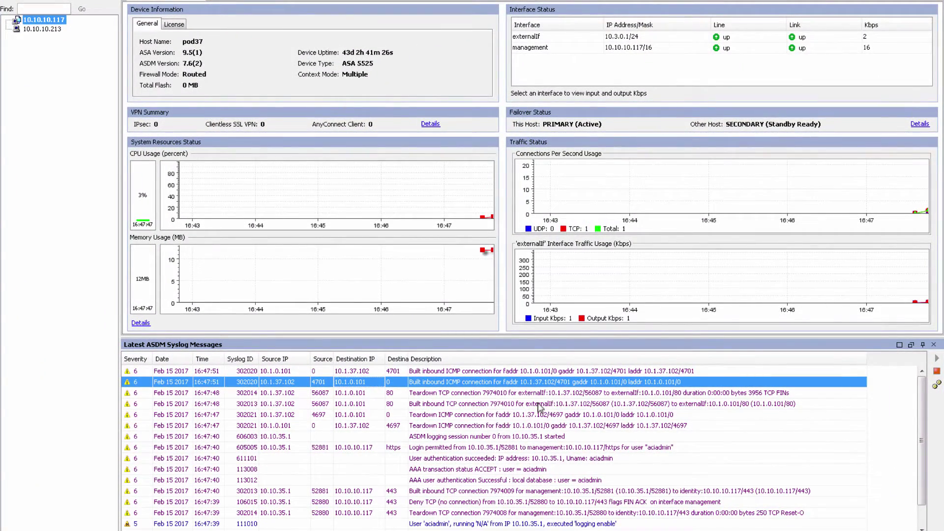
mouse_move(540, 407)
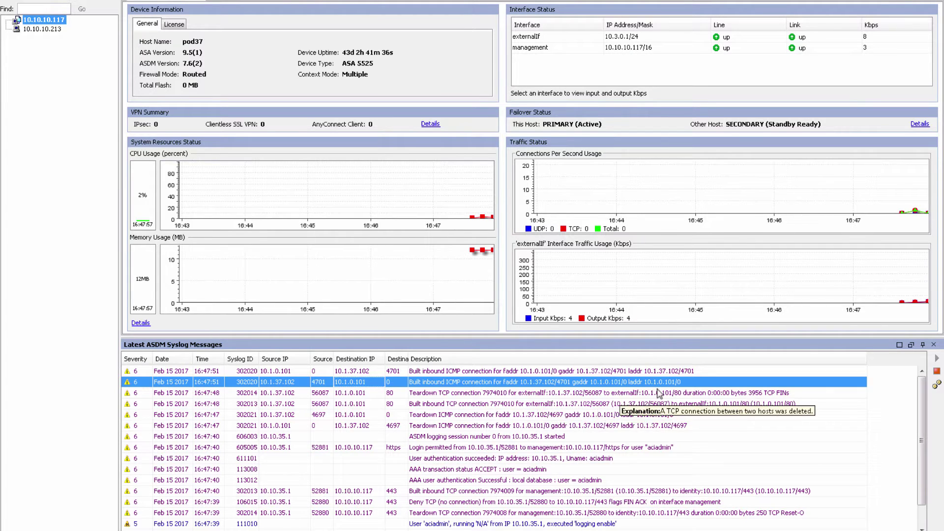
mouse_move(647, 384)
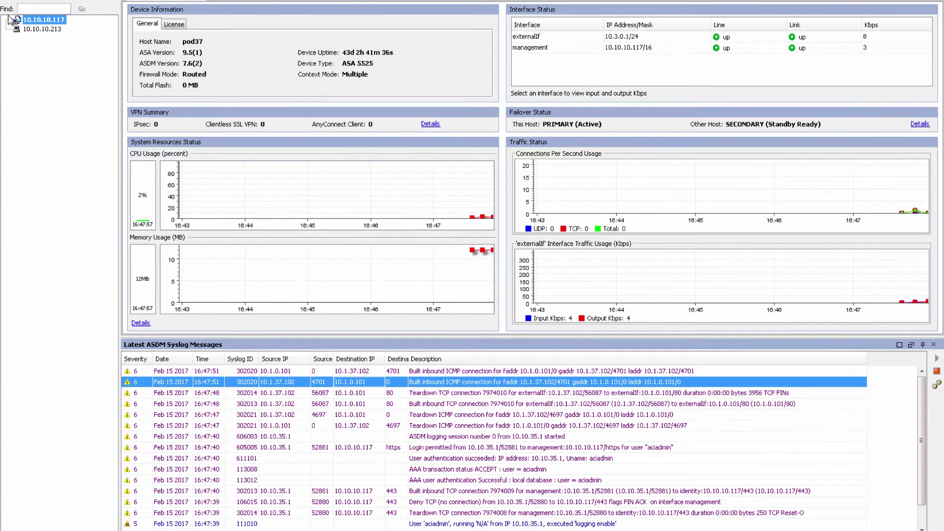
- Dismiss ASDM's save prompt, page through pod37's routing table showing OSPF routes, and return to APIC
double_click(44, 29)
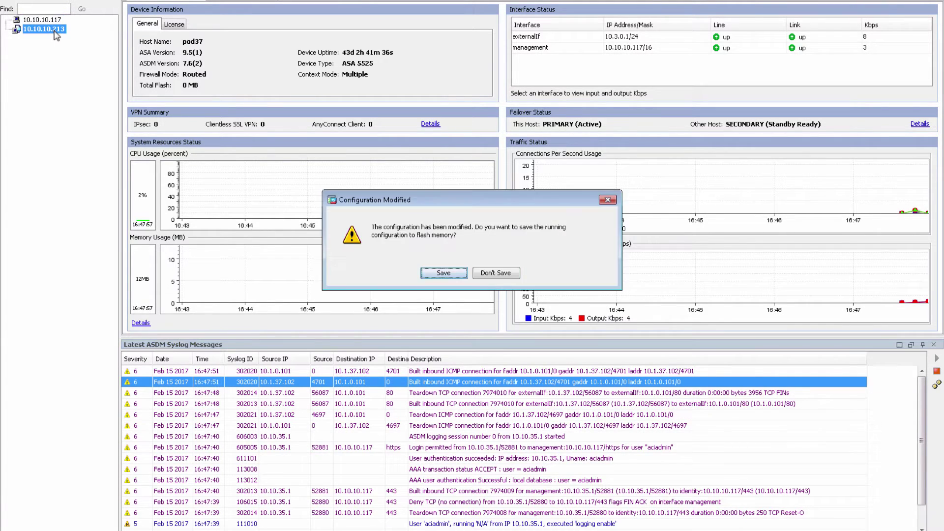
left_click(508, 273)
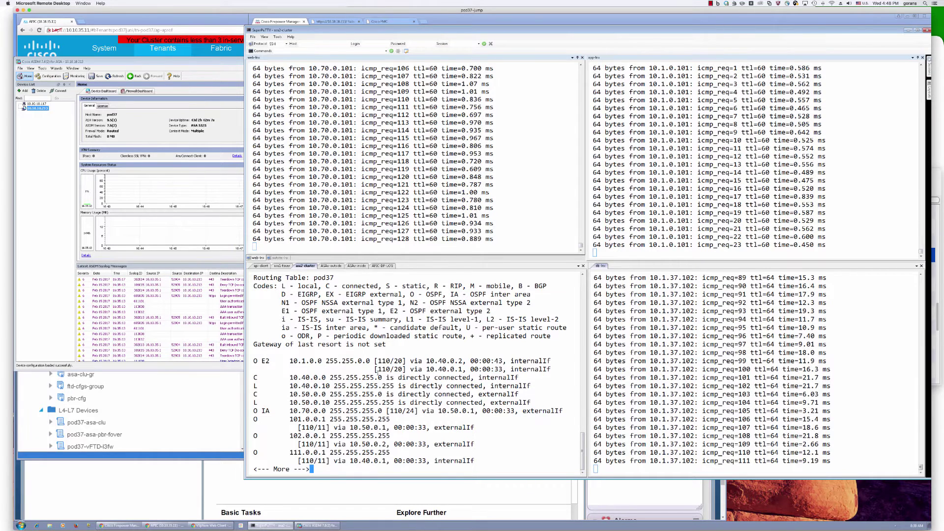
key("space")
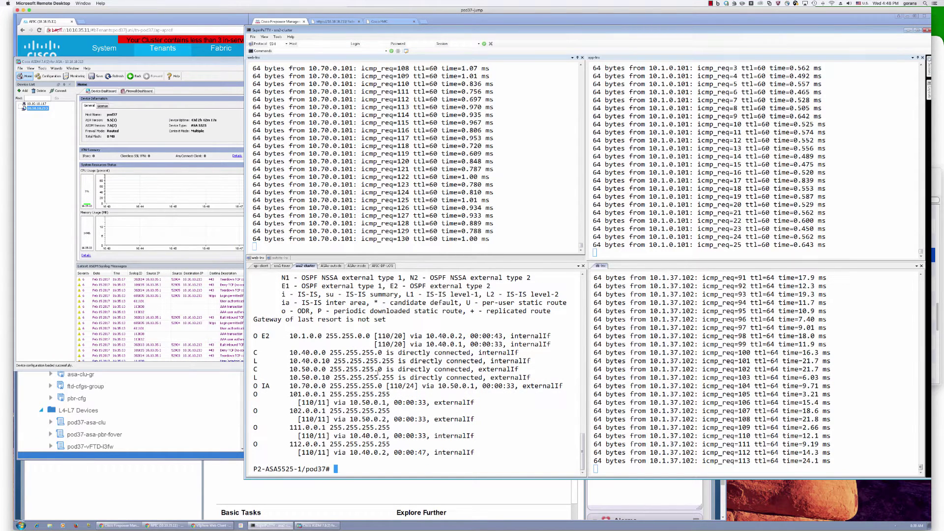
left_click(58, 44)
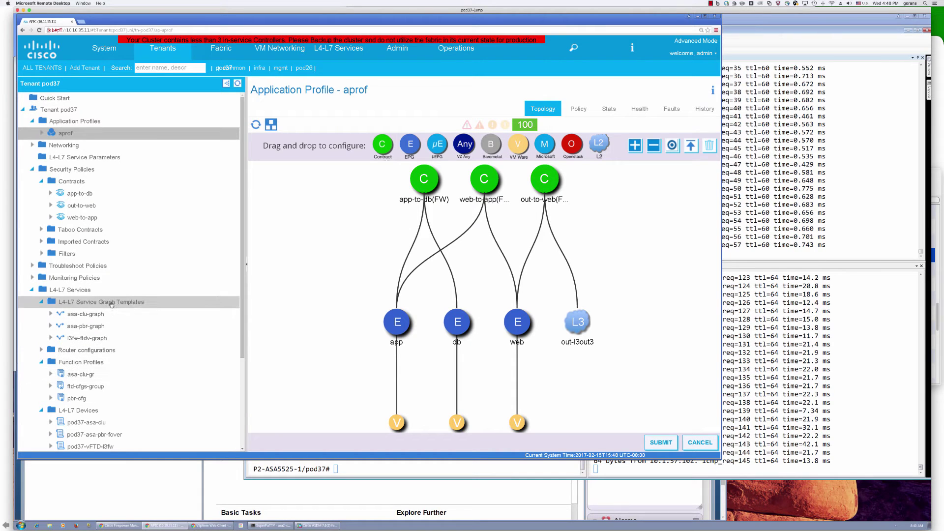
- Submit asa-clu-graph FIREWALL node's consumer connector with Attachment Notification, then view its provider connector
left_click(32, 169)
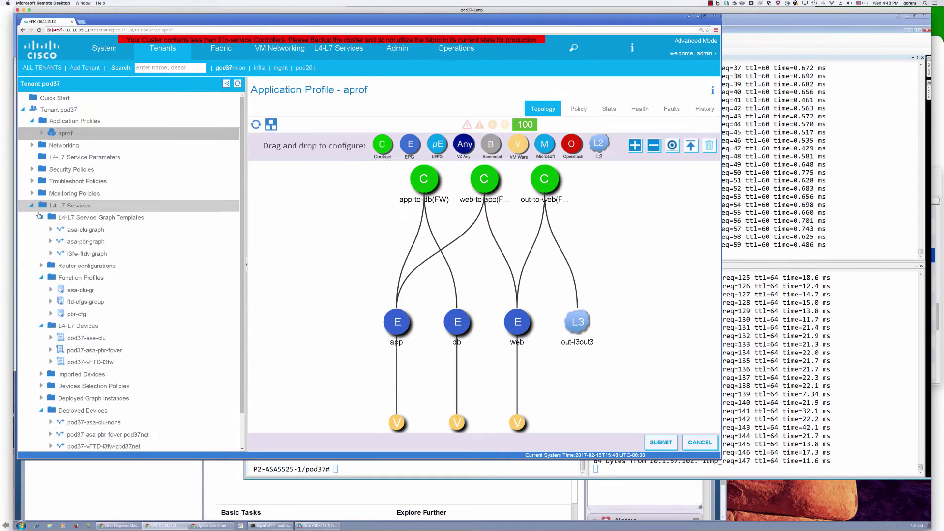
left_click(50, 229)
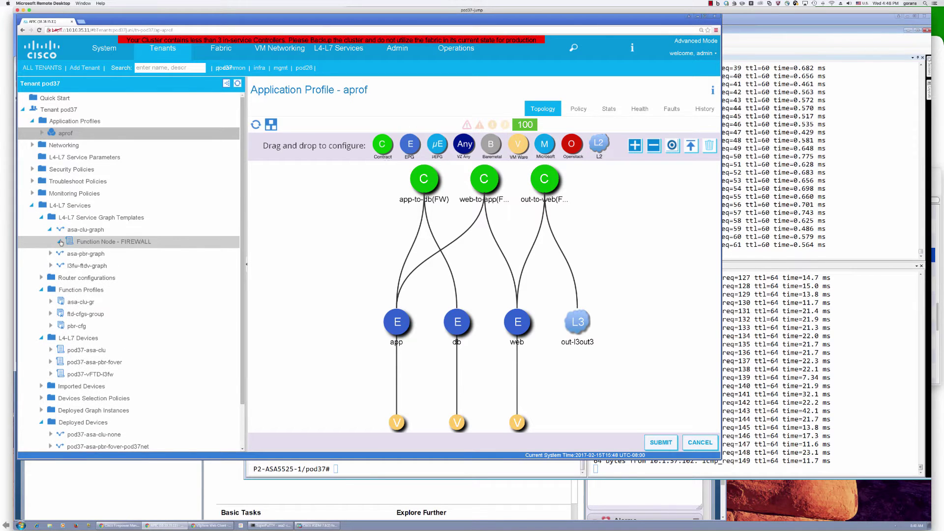
left_click(60, 243)
left_click(115, 253)
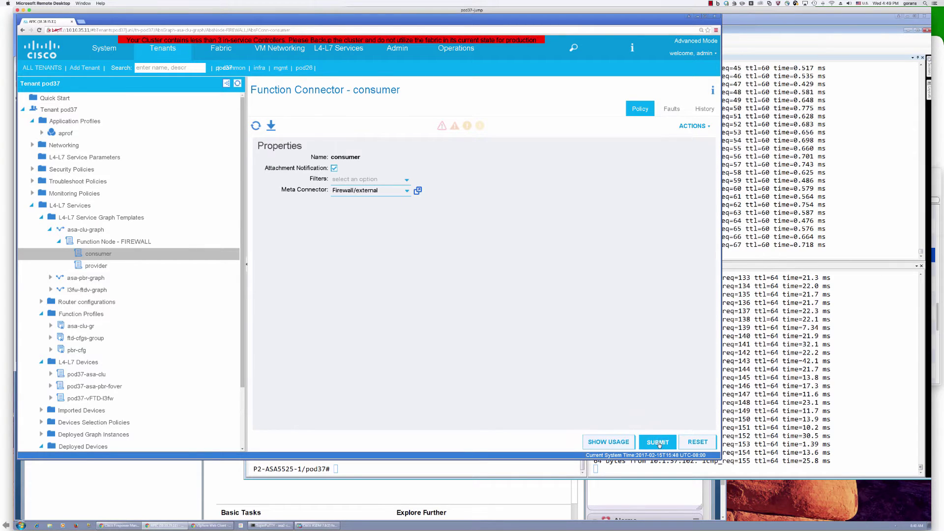
left_click(659, 443)
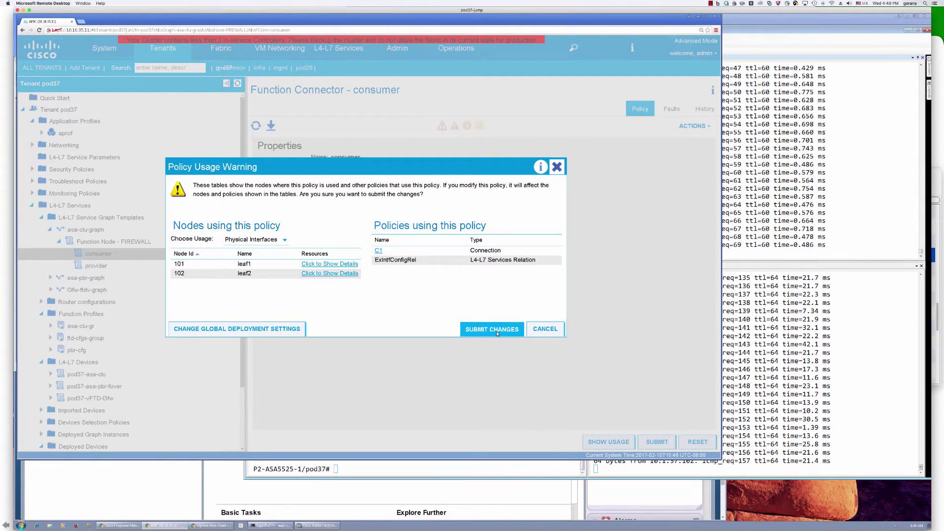
left_click(496, 334)
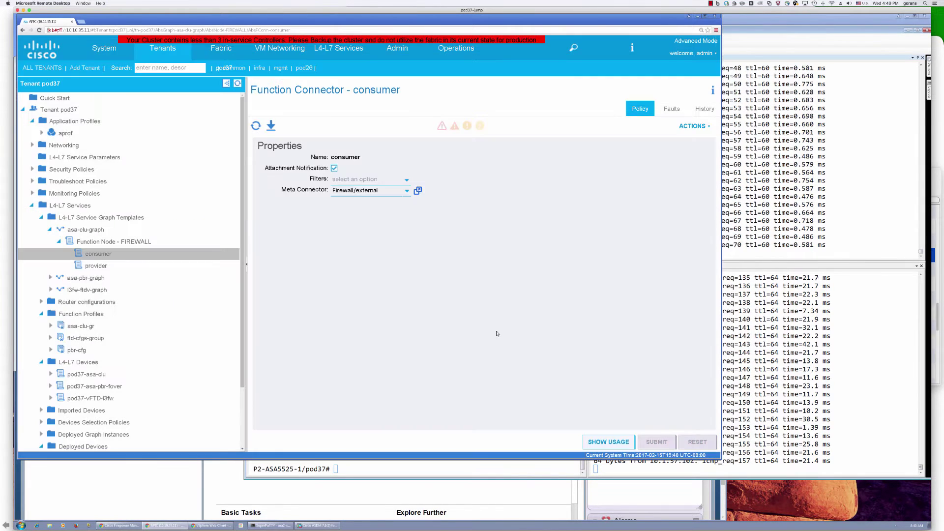
left_click(144, 267)
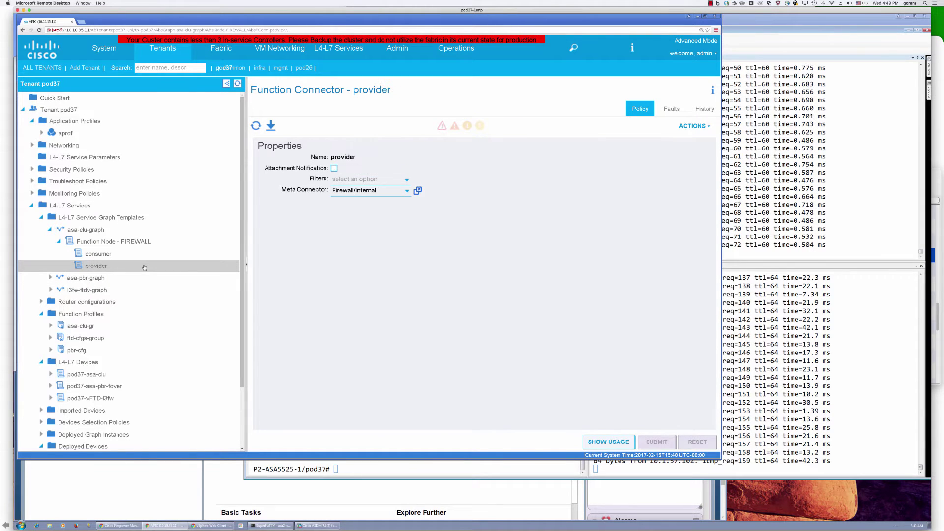
- Refresh ASDM and view Firewall Access Rules, revealing 10.70.0.0/24 in the pod37-wan-out-out-l3out3 EPG group
left_click(337, 527)
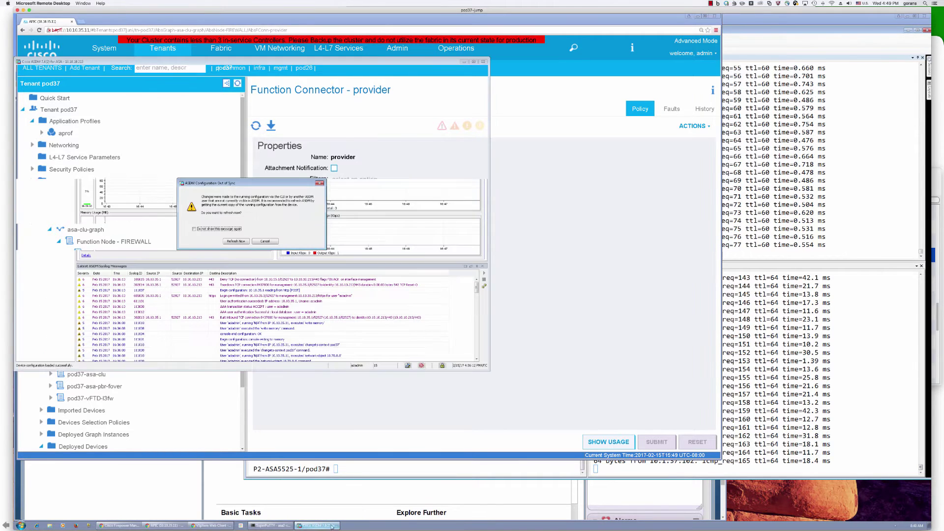
left_click(235, 242)
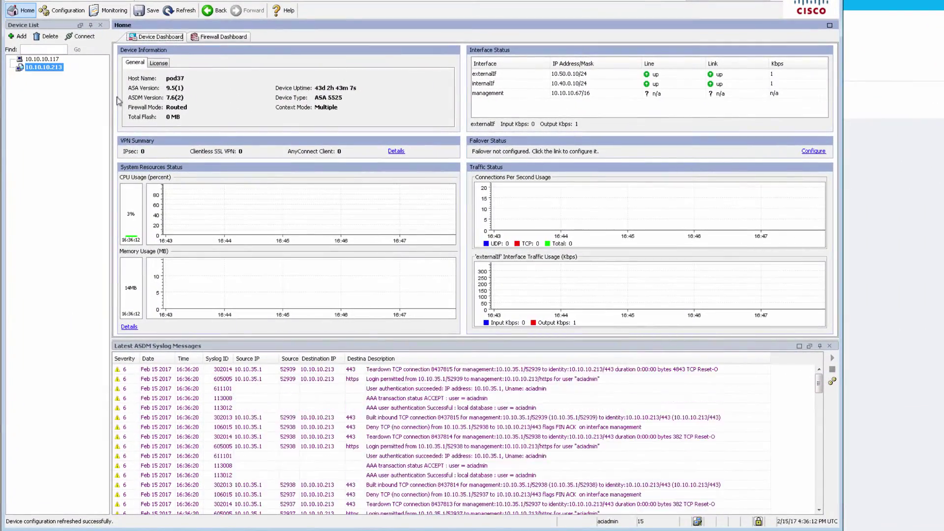
left_click(59, 14)
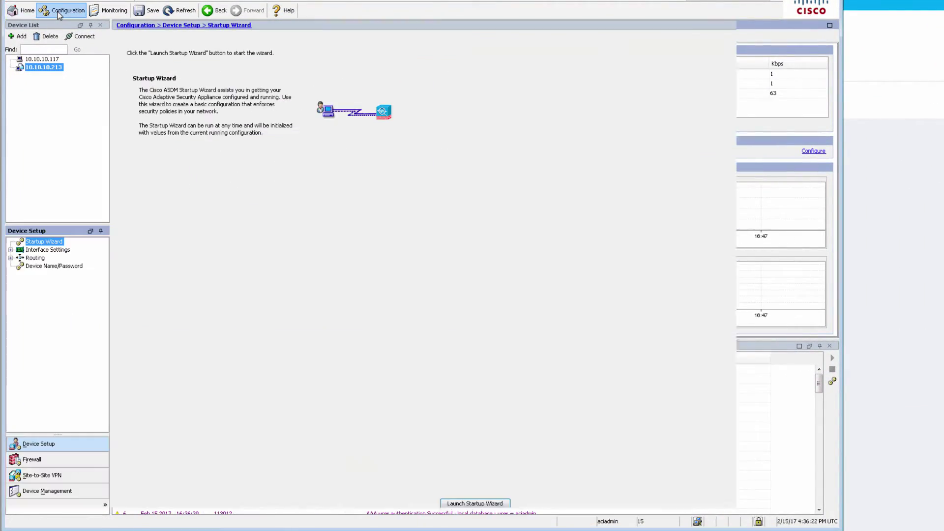
left_click(38, 460)
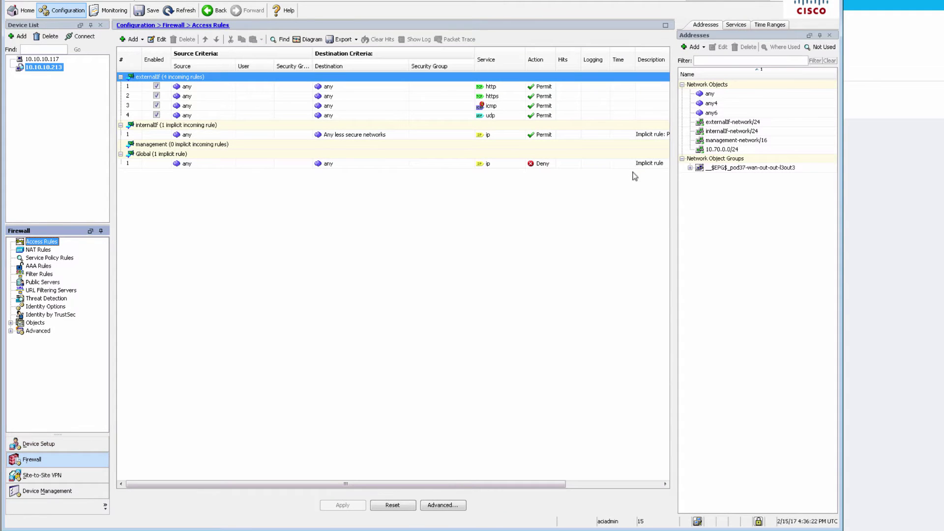
left_click(691, 167)
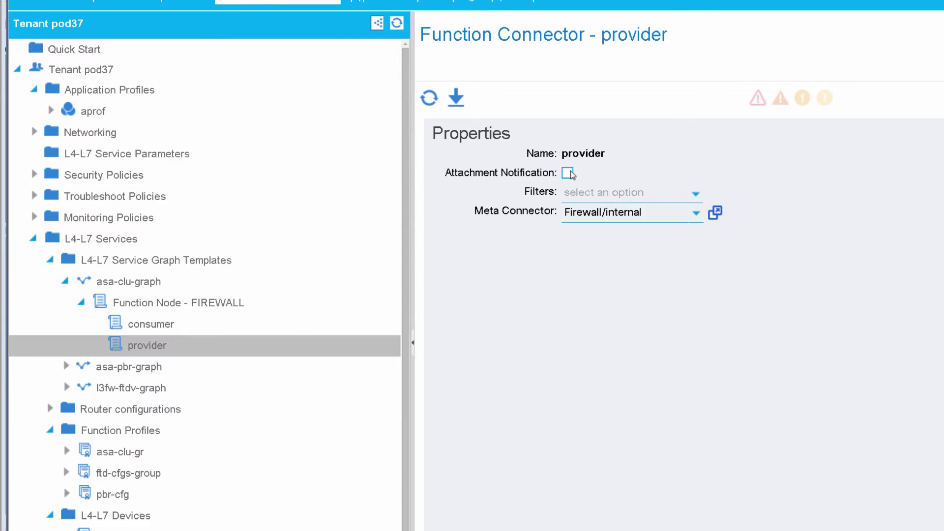
- Check Attachment Notification on the provider connector and submit despite the Policy Usage Warning
left_click(568, 173)
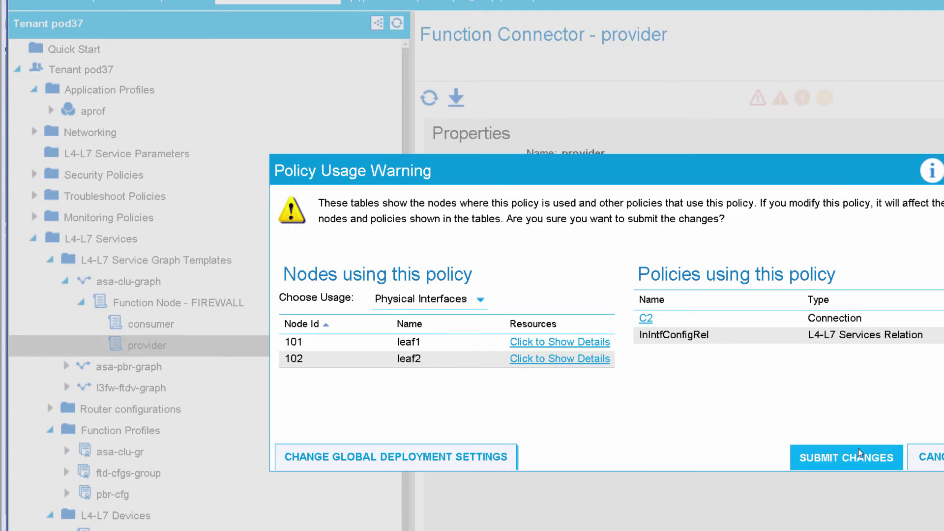
left_click(865, 455)
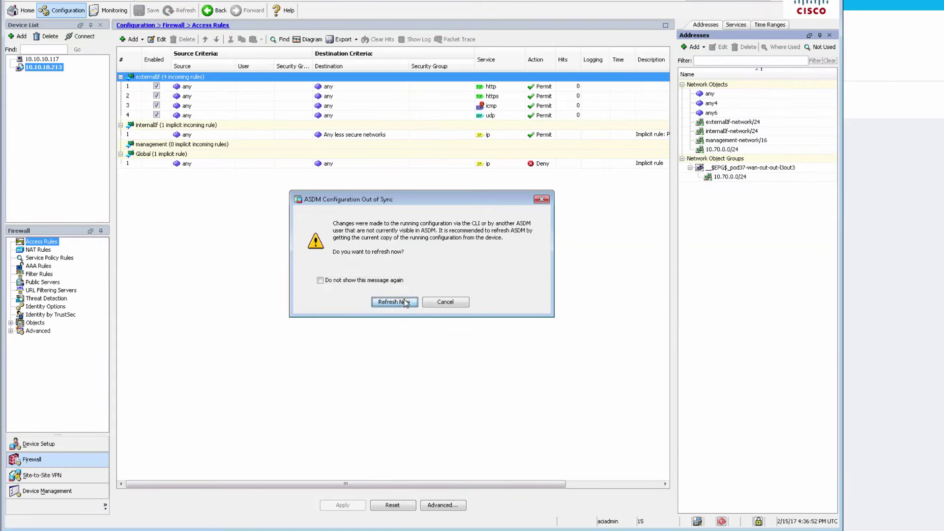
- Refresh ASDM from the device and expand the aprof-web group (10.1.0.101) and wan-out group
left_click(394, 302)
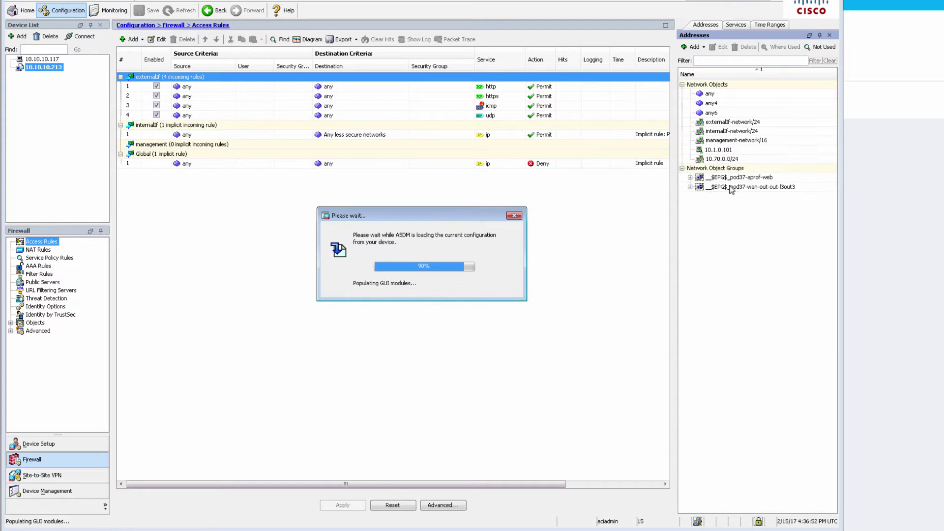
left_click(689, 178)
left_click(690, 178)
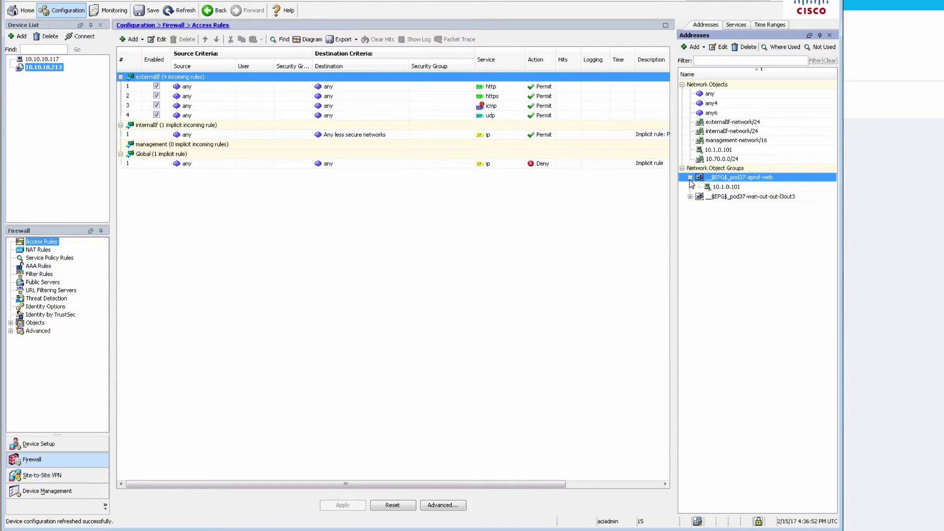
left_click(690, 196)
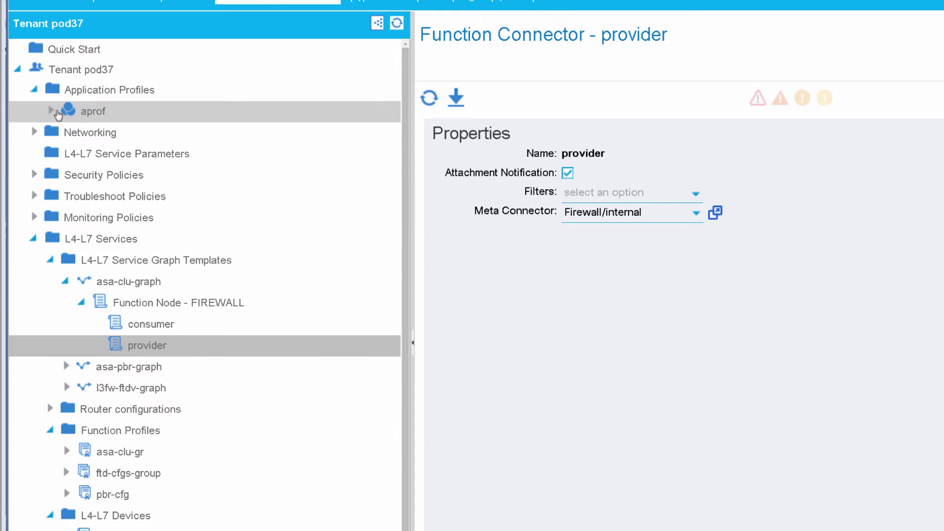
- Under aprof's EPG app Contracts, pick pod37/out-to-web as a new provided contract, leaving it unsubmitted
left_click(52, 111)
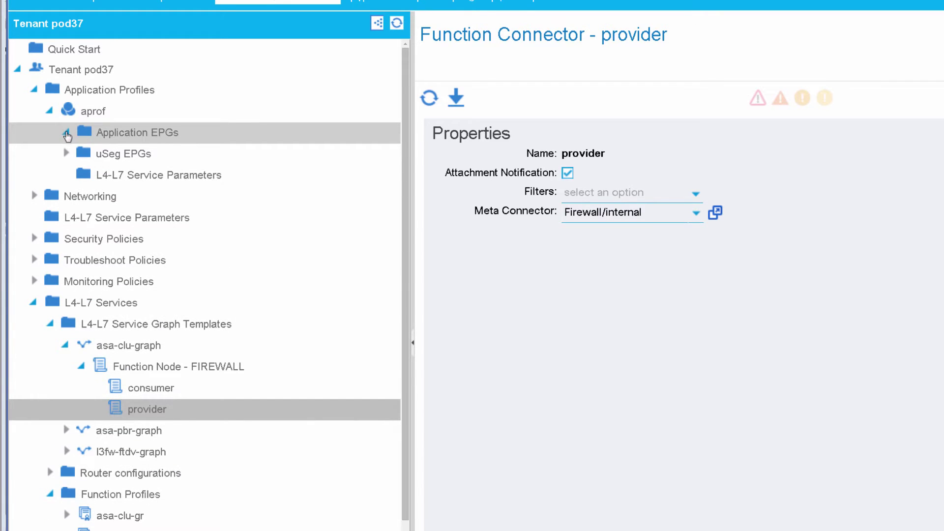
left_click(66, 133)
left_click(82, 154)
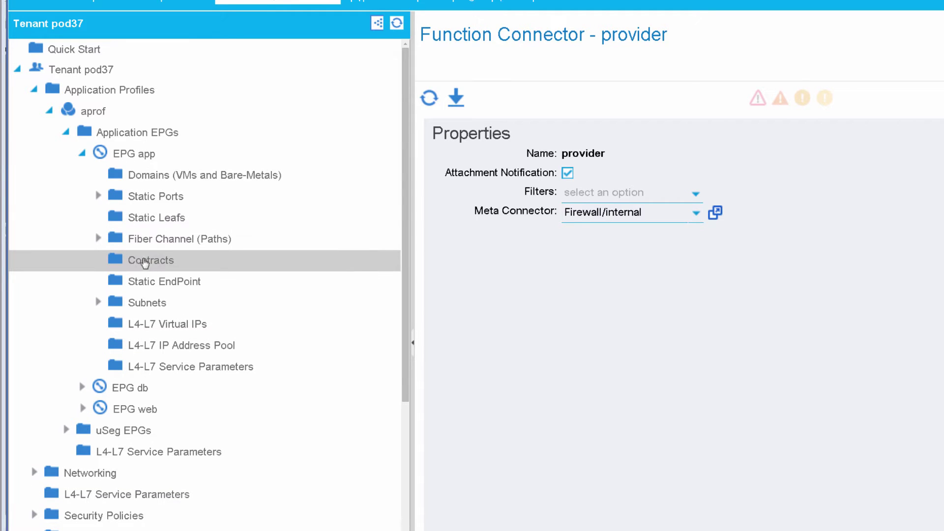
left_click(145, 263)
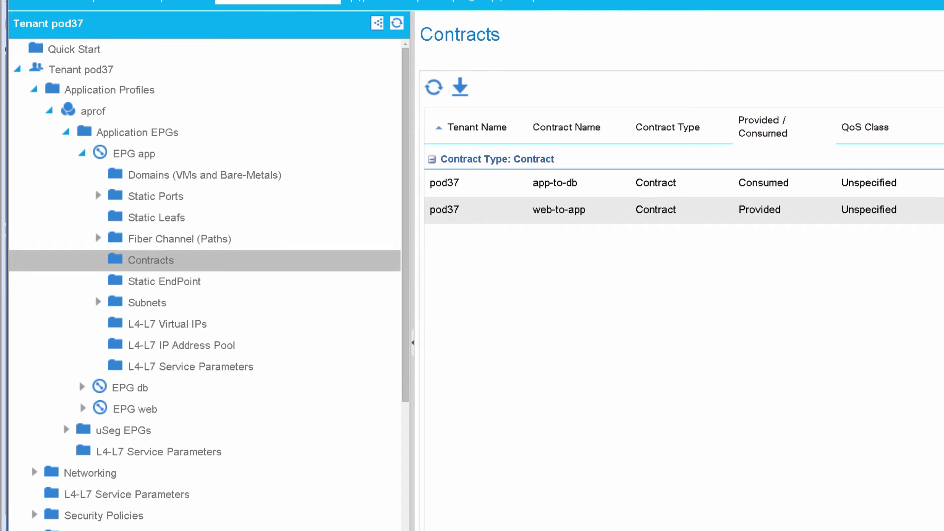
left_click(881, 198)
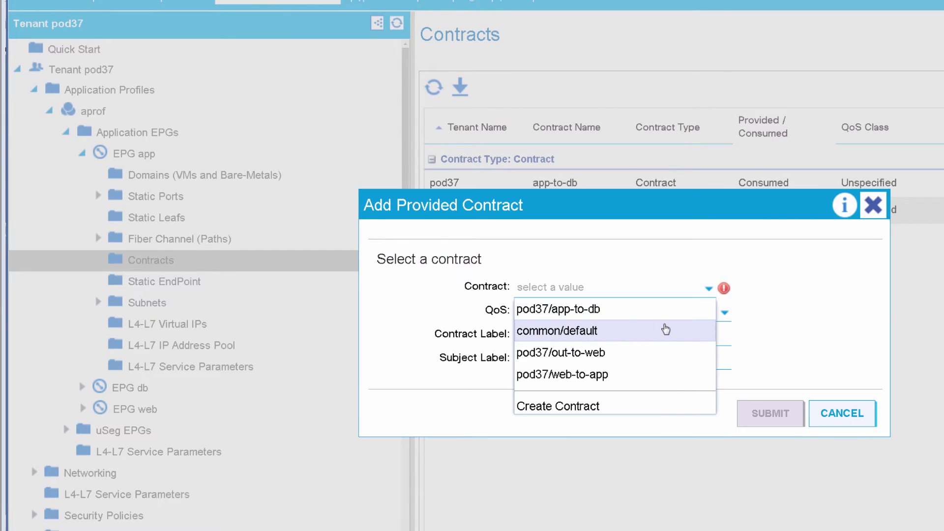
left_click(652, 358)
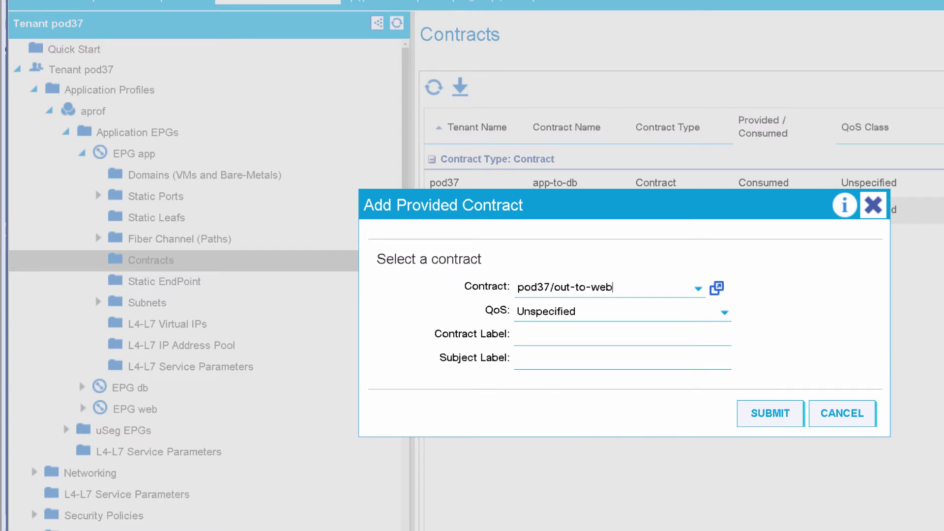
- Rerun ./out-to-web_wget on outside-lnx, confirming downloads from 10.1.0.101, then stop it
key("alt+Tab")
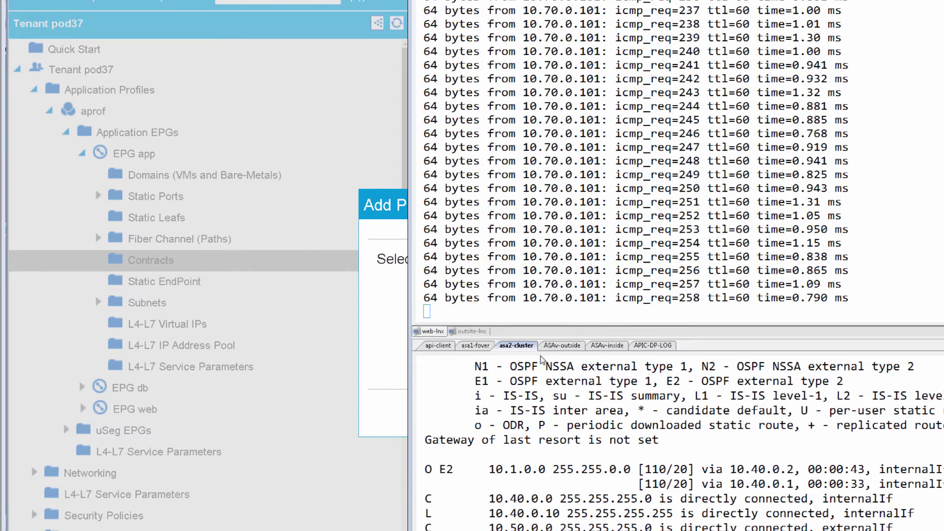
left_click(471, 332)
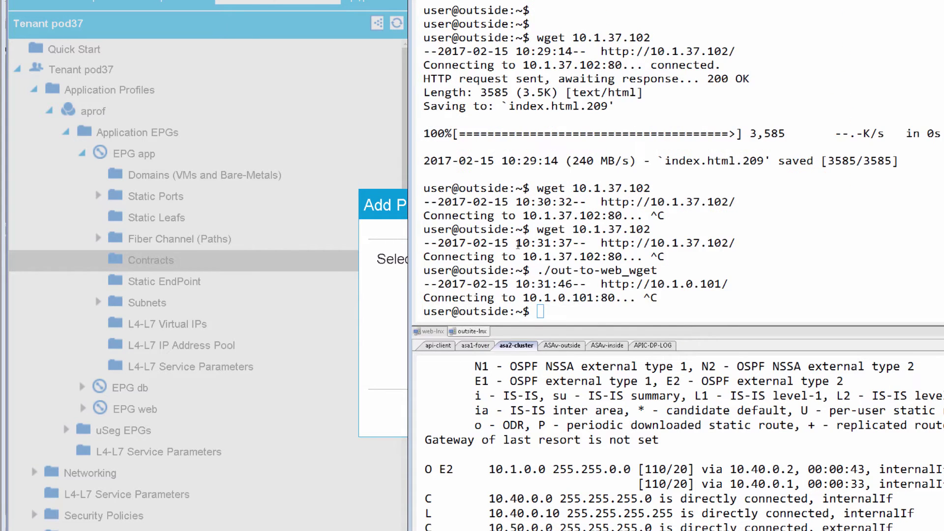
key("Up")
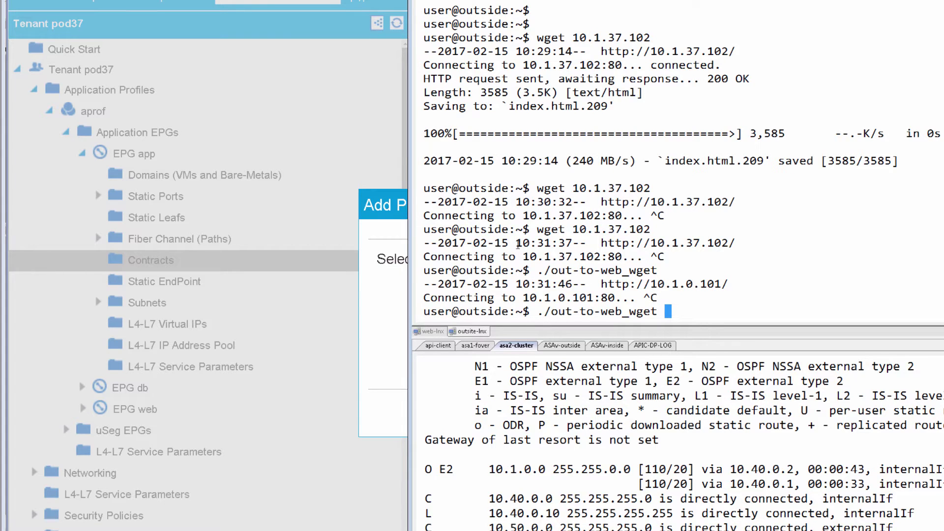
key("Return")
key("ctrl+c")
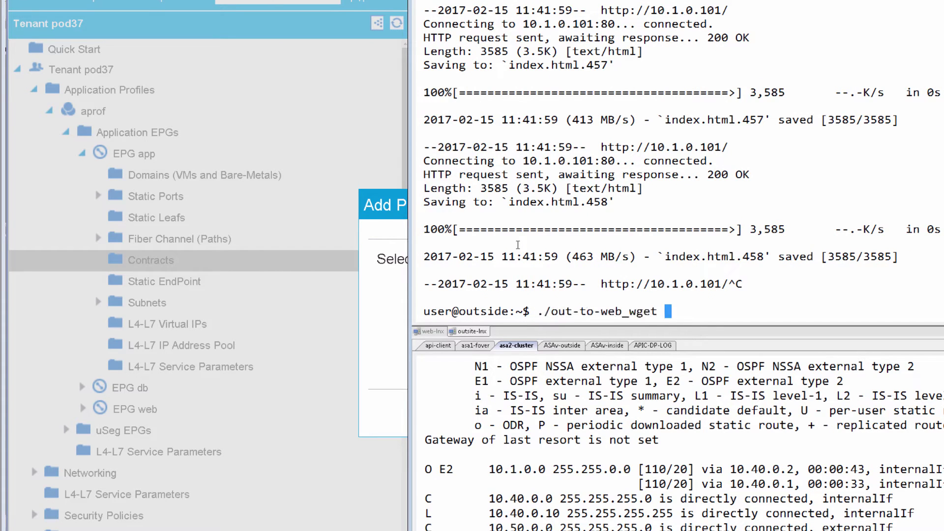
- Try wget to 10.1.37.102 and cancel the stalled connection
key("Up")
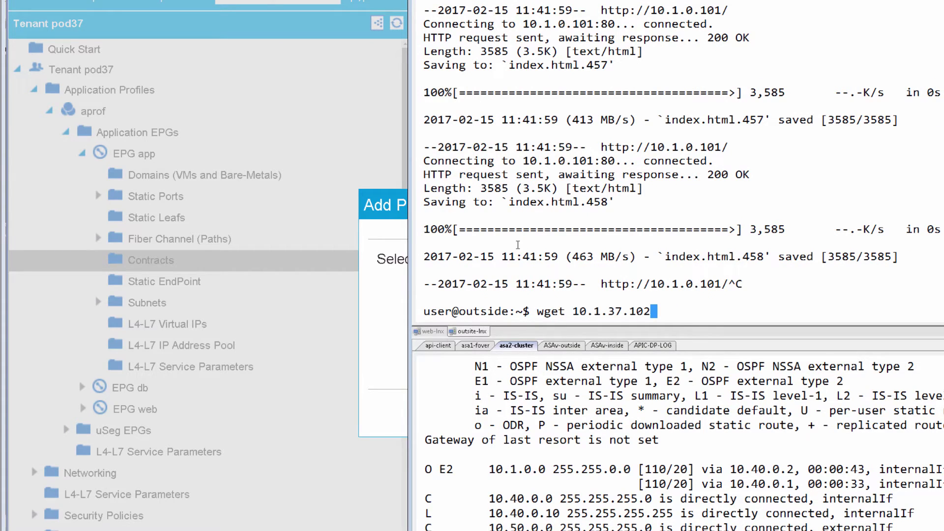
key("Return")
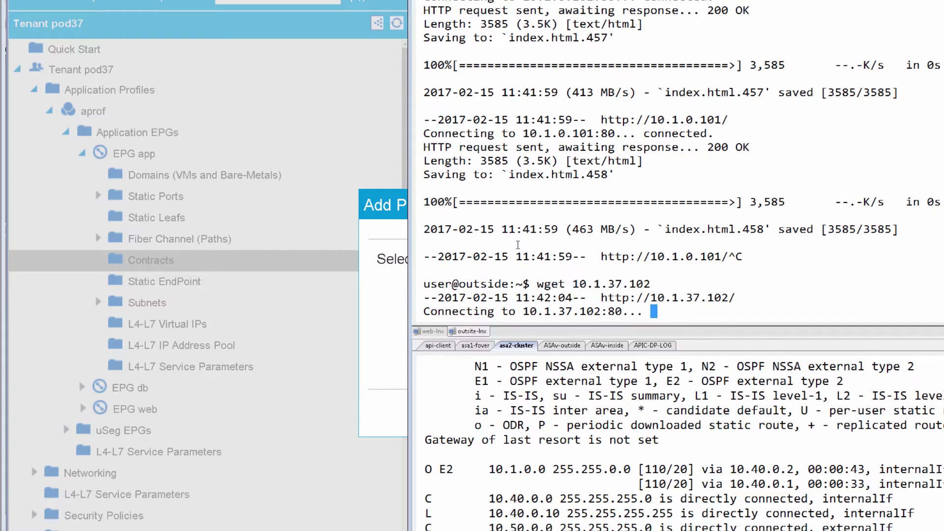
key("ctrl+c")
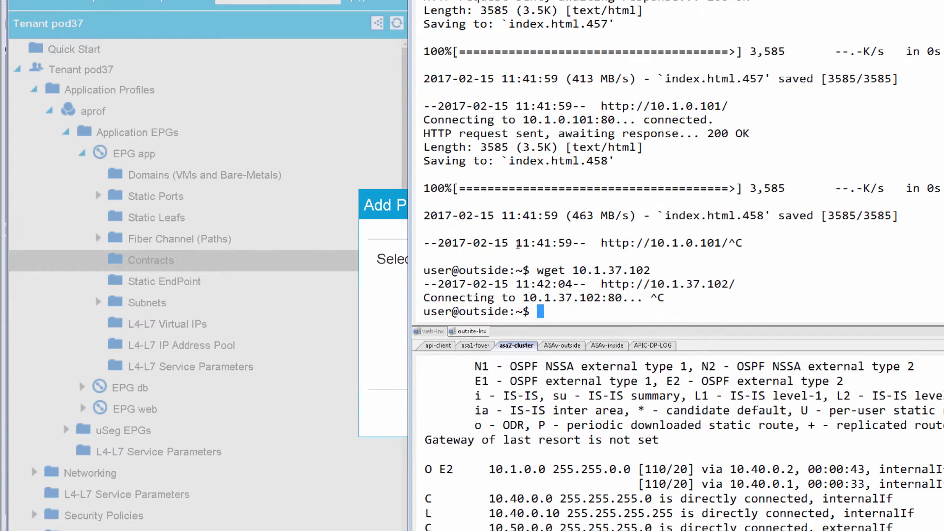
- Submit the out-to-web provided contract on EPG app, leaving QoS as Unspecified
left_click(390, 314)
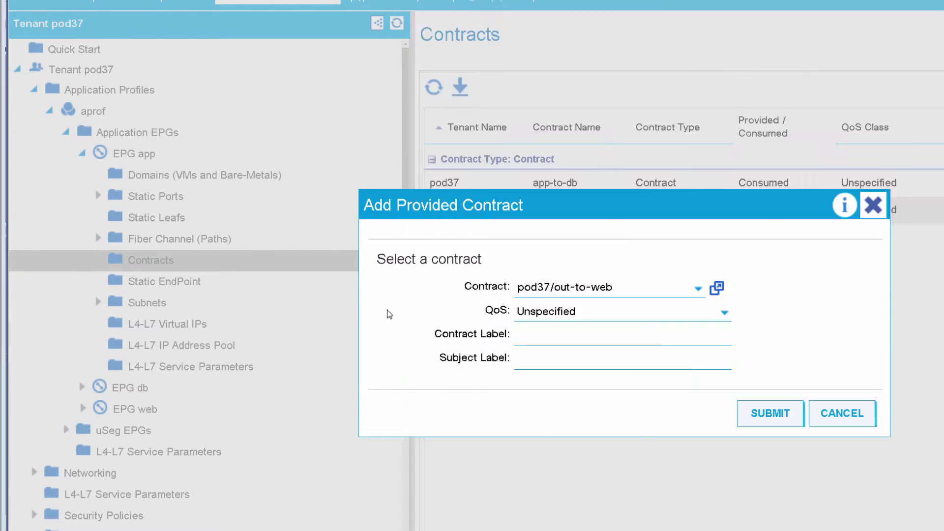
left_click(724, 312)
left_click(766, 367)
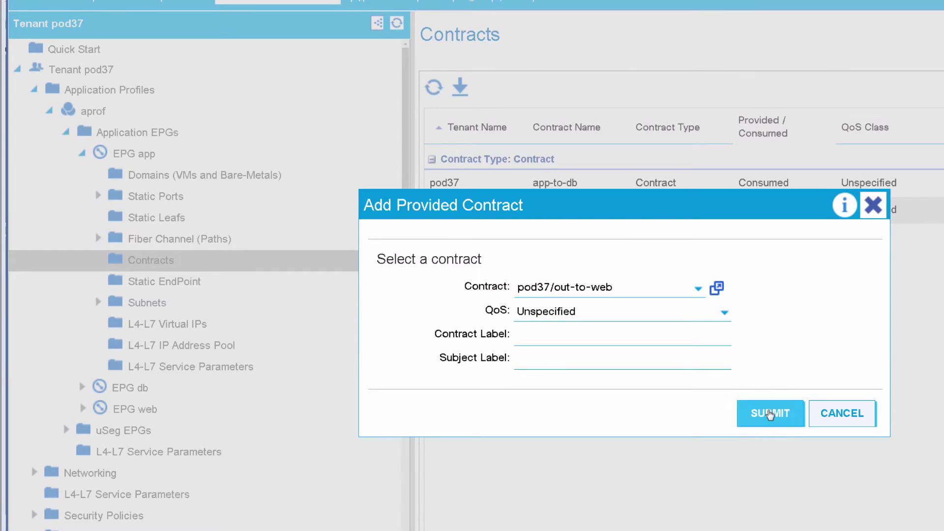
left_click(770, 414)
- Rerun the outside host's wget to 10.1.37.102, which now returns 200 OK
key("alt+Tab")
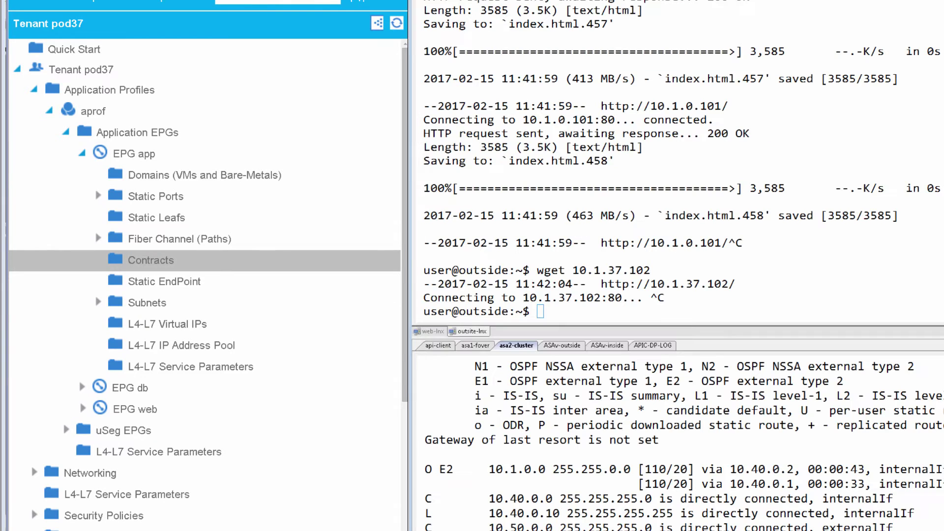
left_click(835, 293)
key("Up")
key("Return")
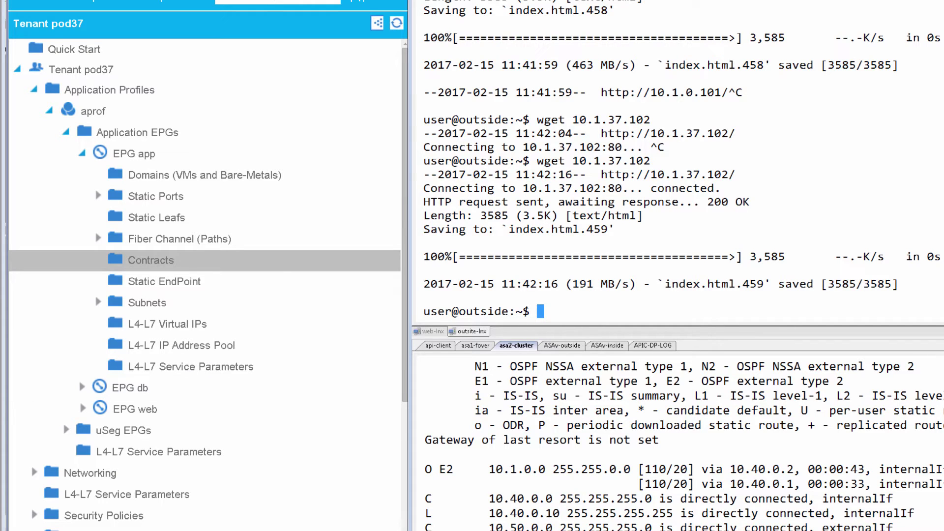
- Refresh ASDM's out-of-sync configuration and expand the $EPG$_pod37-aprof-app group showing 10.1.37.102
key("alt+Tab")
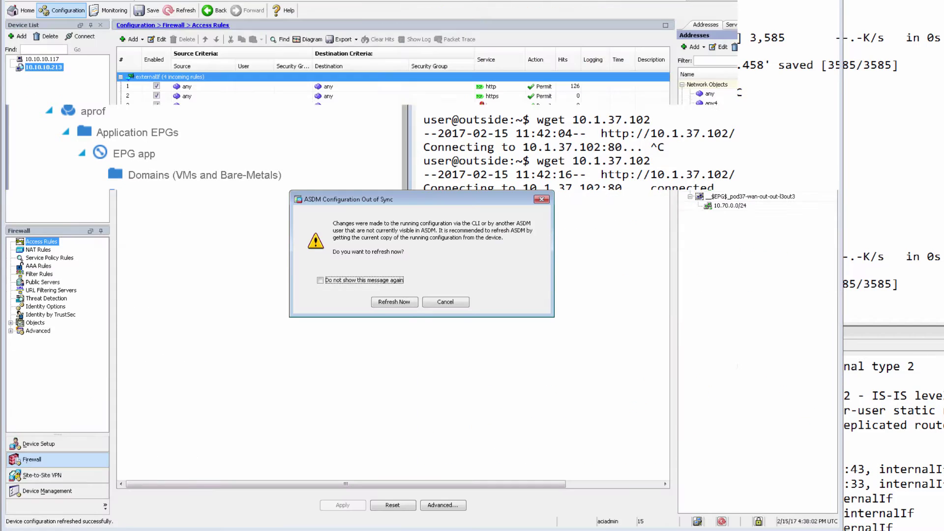
left_click(394, 301)
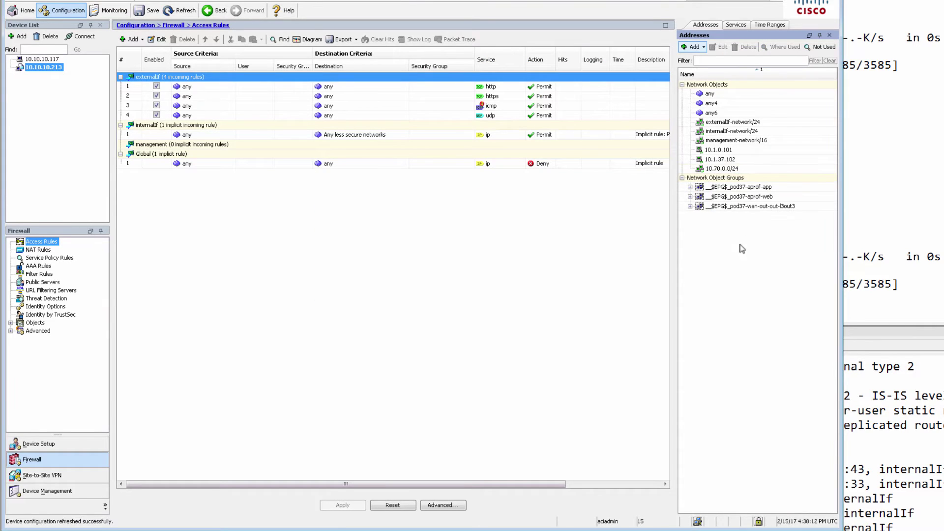
left_click(690, 188)
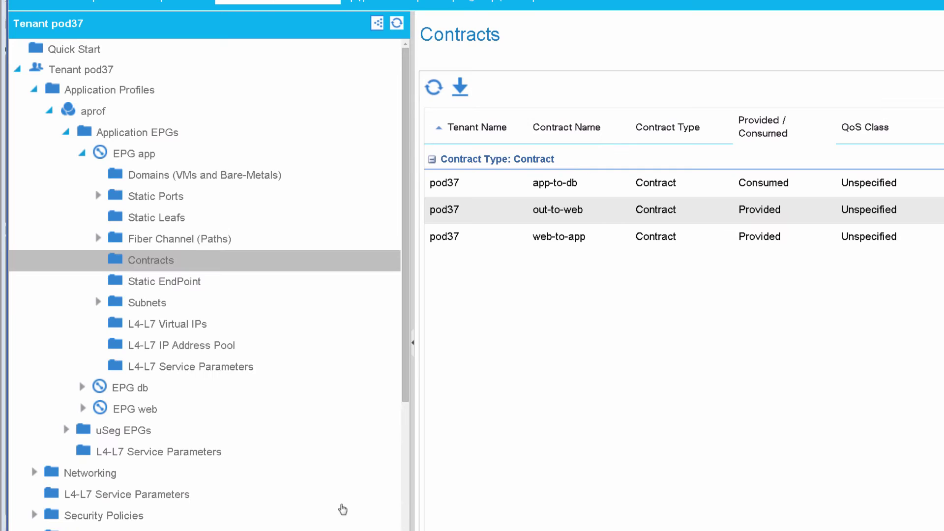
- Collapse aprof and edit function profile asa-clu-fprof under asa-clu-gr, showing all parameters
left_click(64, 132)
left_click(50, 111)
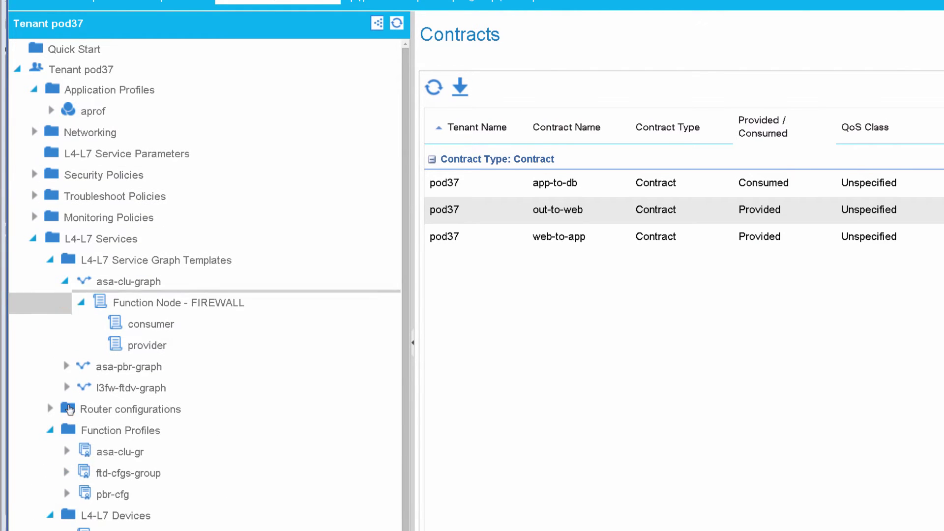
left_click(67, 451)
left_click(270, 474)
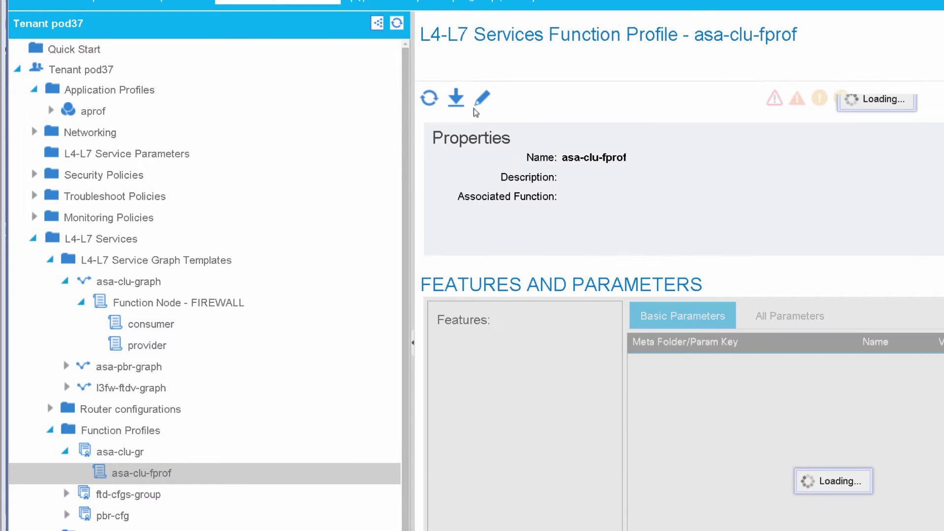
left_click(483, 100)
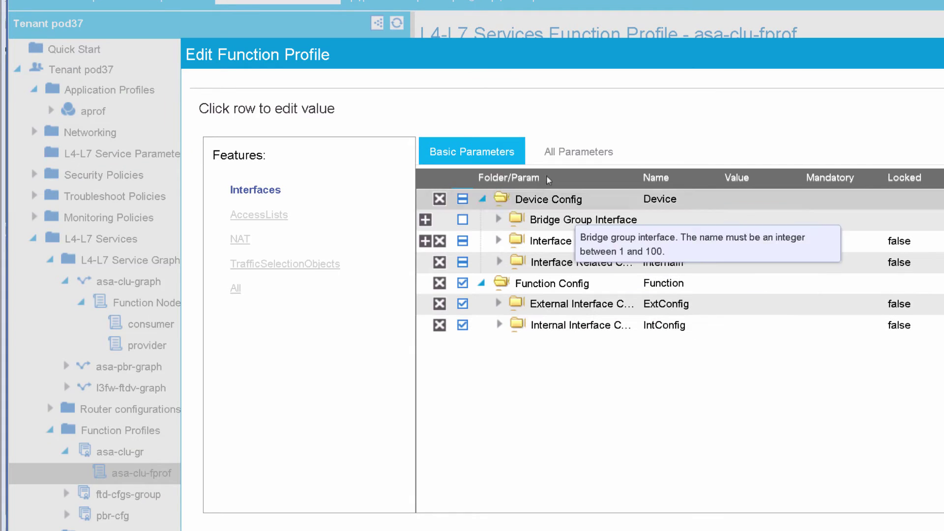
left_click(579, 151)
- Change permit-http's destination from Any to endpoint group pod37-aprof-web in the AccessLists parameters
left_click(261, 215)
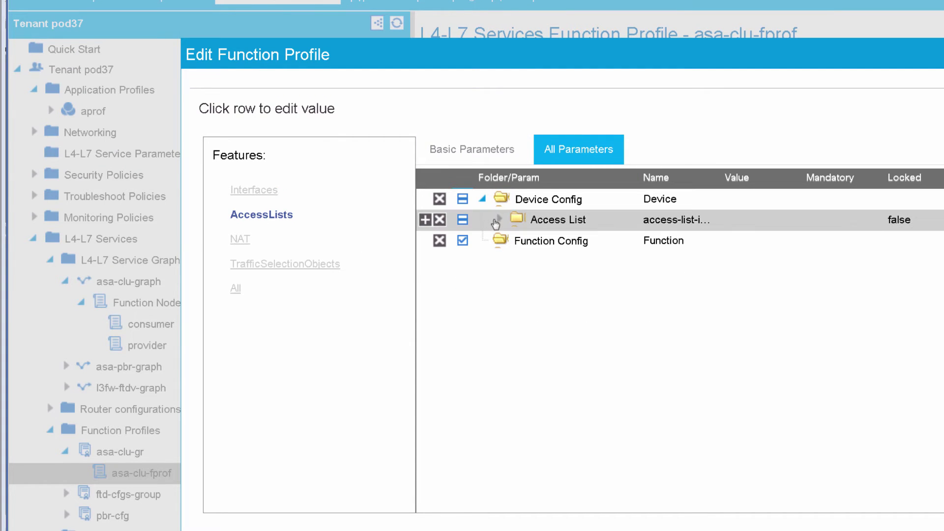
left_click(498, 220)
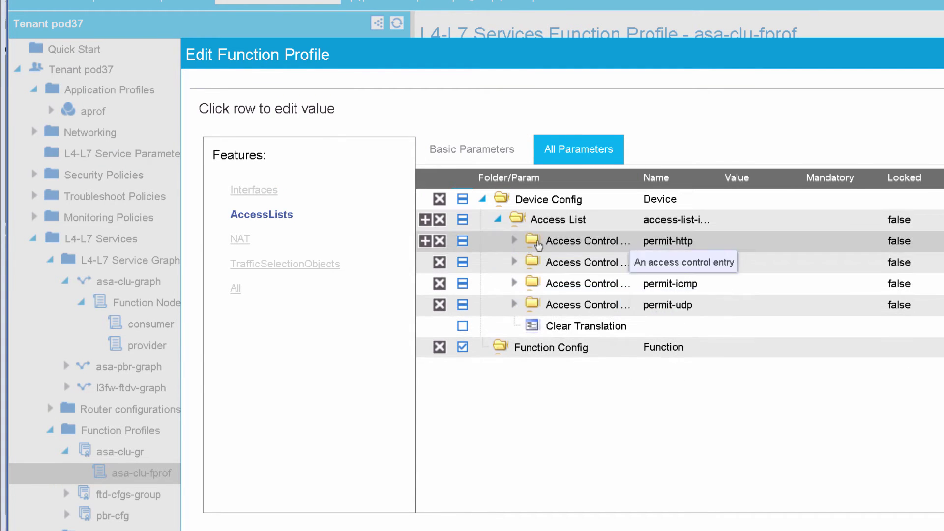
left_click(515, 242)
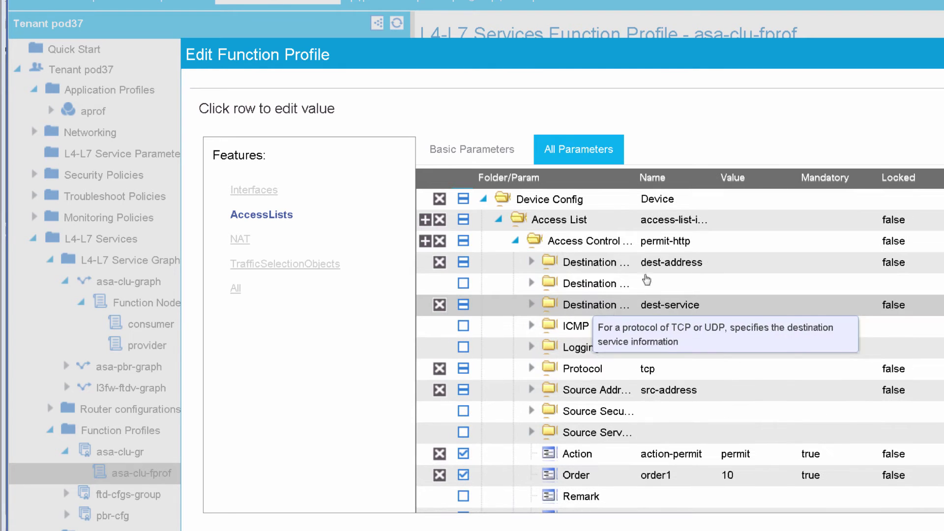
left_click(534, 264)
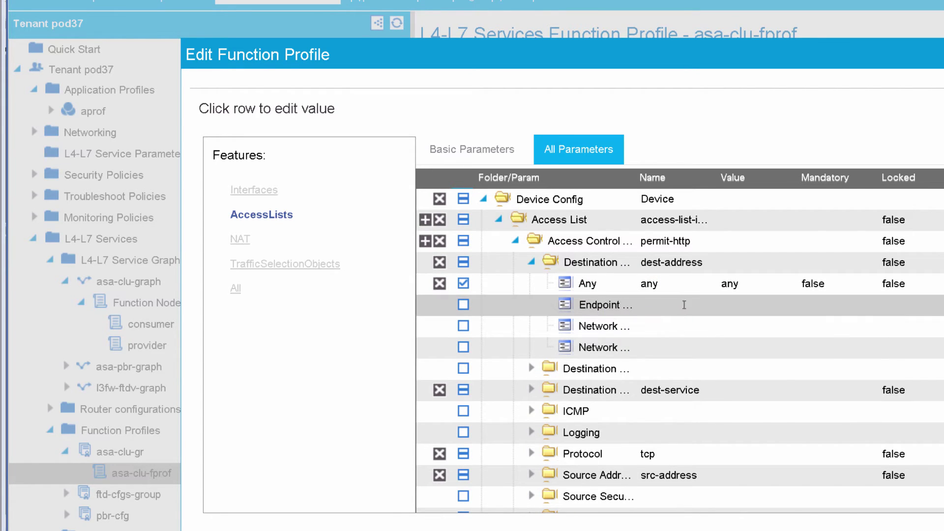
left_click(685, 310)
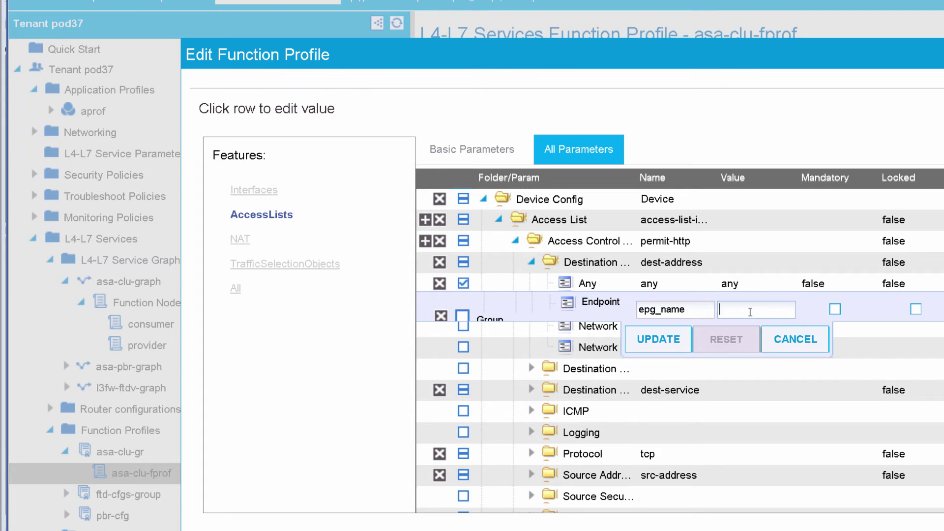
type("pod37-aprof-")
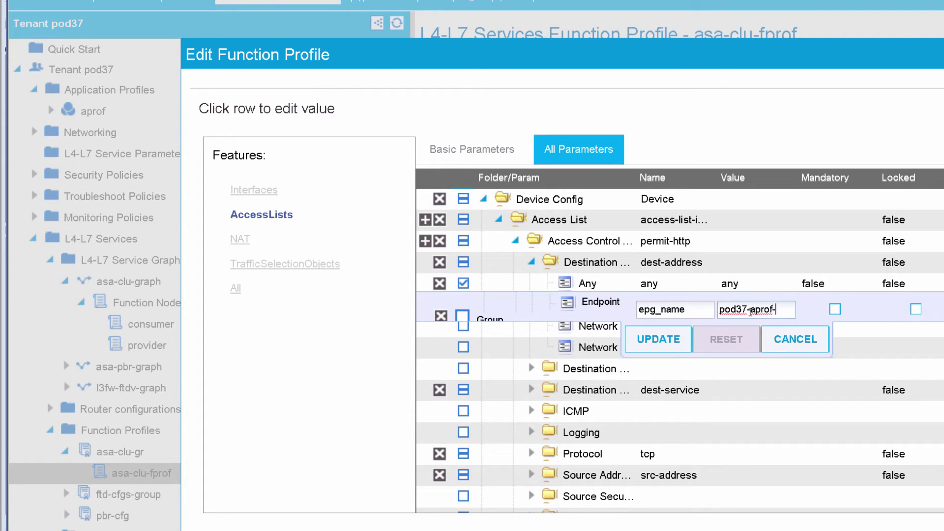
type("web")
left_click(659, 340)
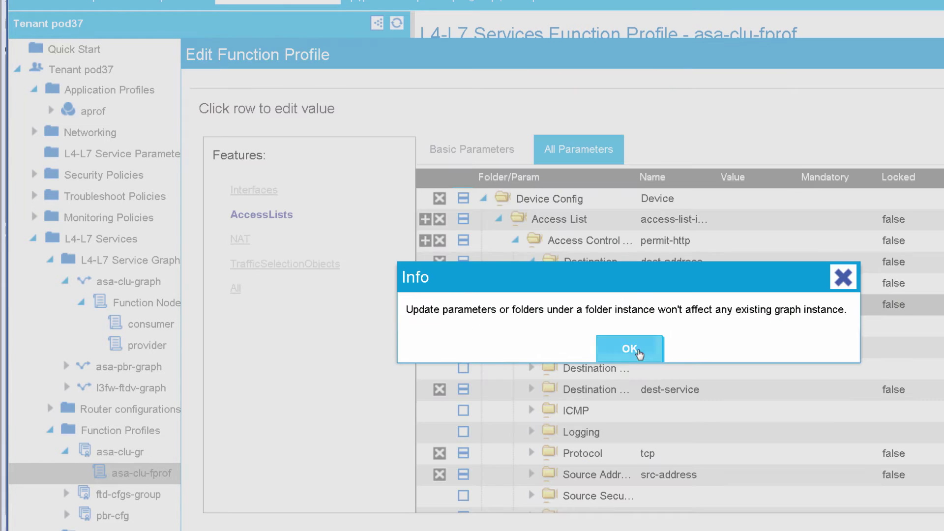
left_click(635, 350)
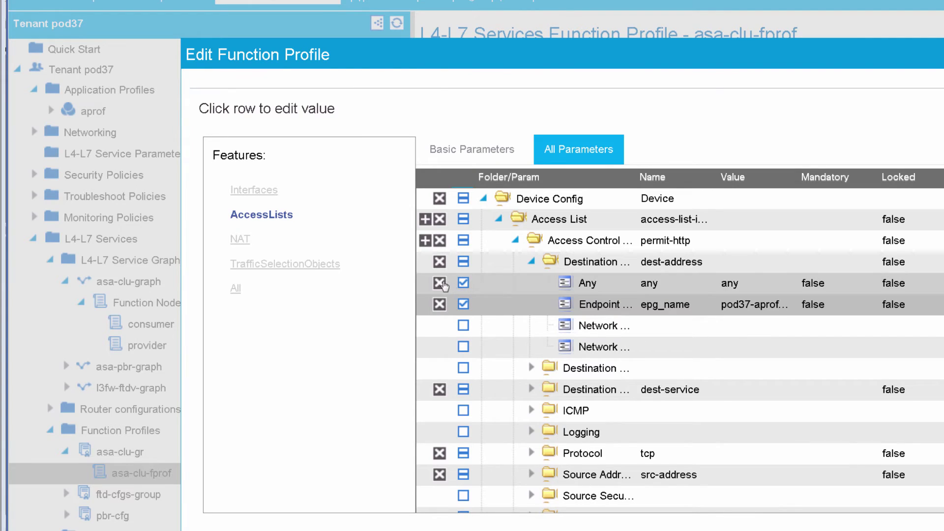
left_click(441, 284)
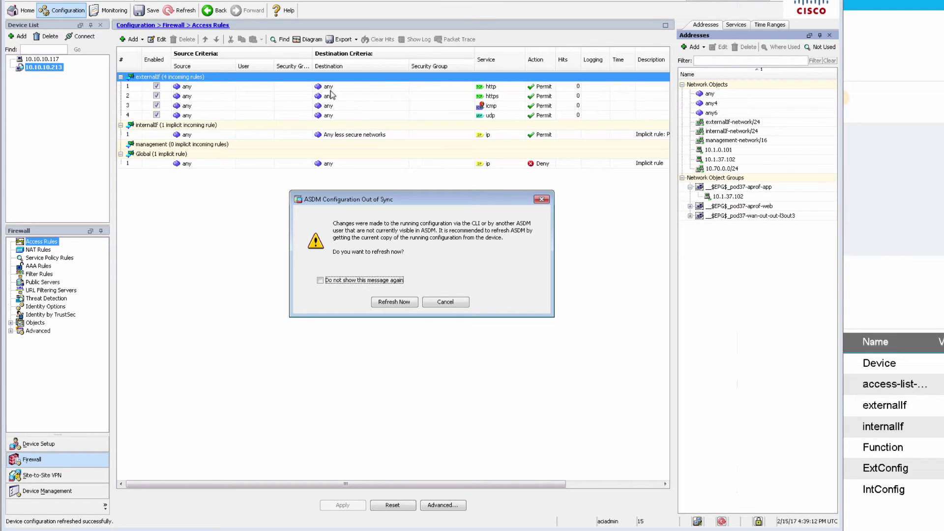
- Refresh ASDM from the device so the http rule shows the pod37-aprof-web EPG group
left_click(400, 303)
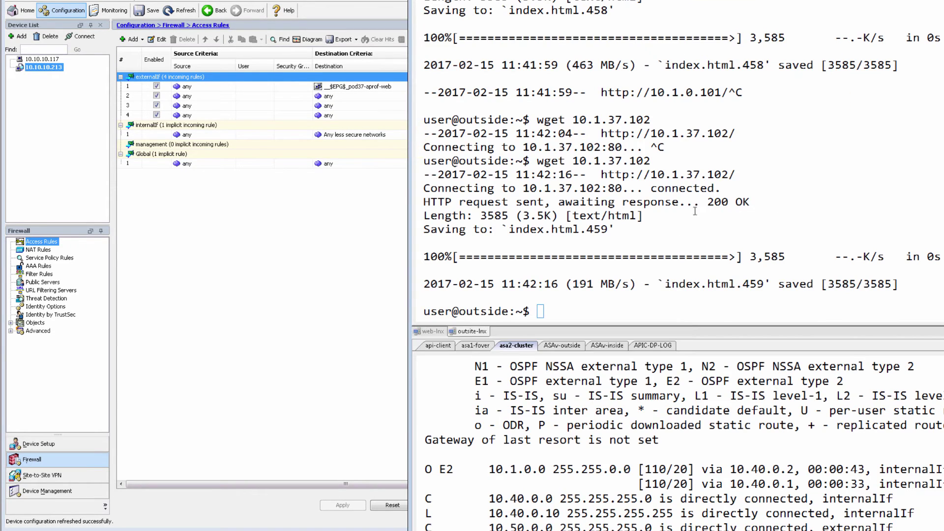
- Rerun wget to 10.1.37.102, which stalls at connecting, and bring up ASDM's Home dashboard
left_click(675, 212)
key("Up")
key("Return")
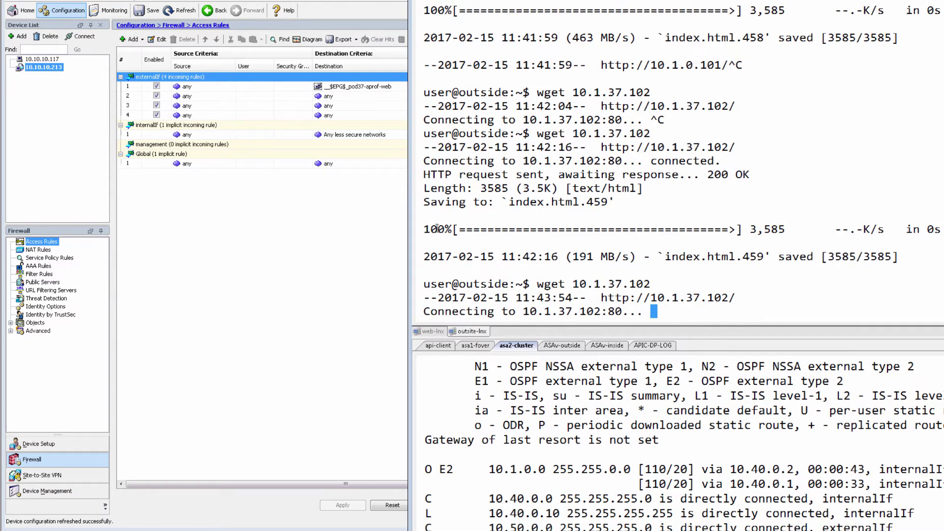
left_click(20, 11)
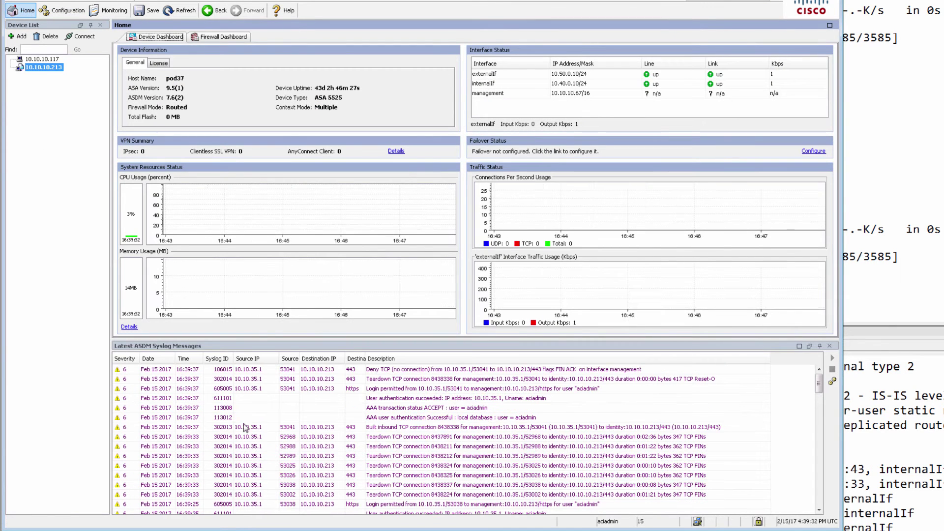
- Retry the stalled wget to 10.1.37.102 and confirm access-list-inbound denies it in the syslog
left_click(415, 374)
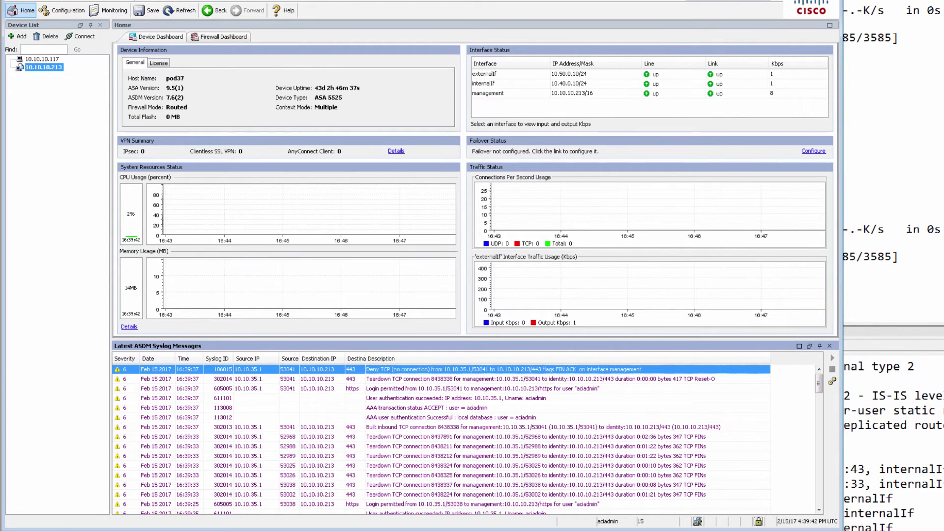
left_click(912, 194)
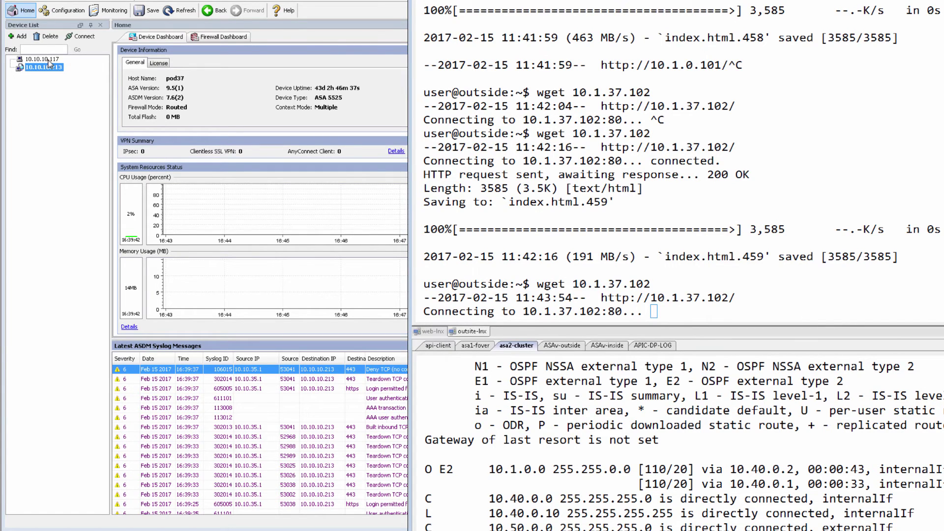
left_click(934, 251)
key("ctrl+c")
key("Up")
key("Return")
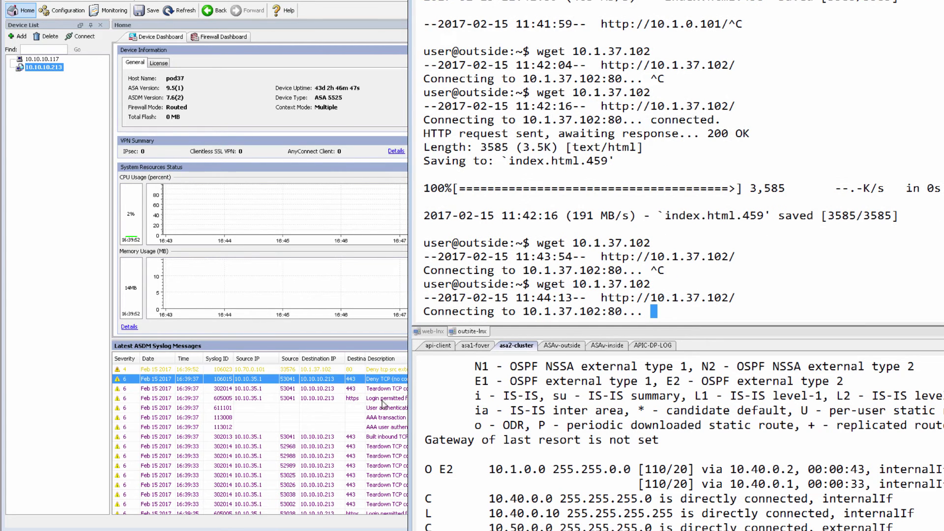
left_click(371, 372)
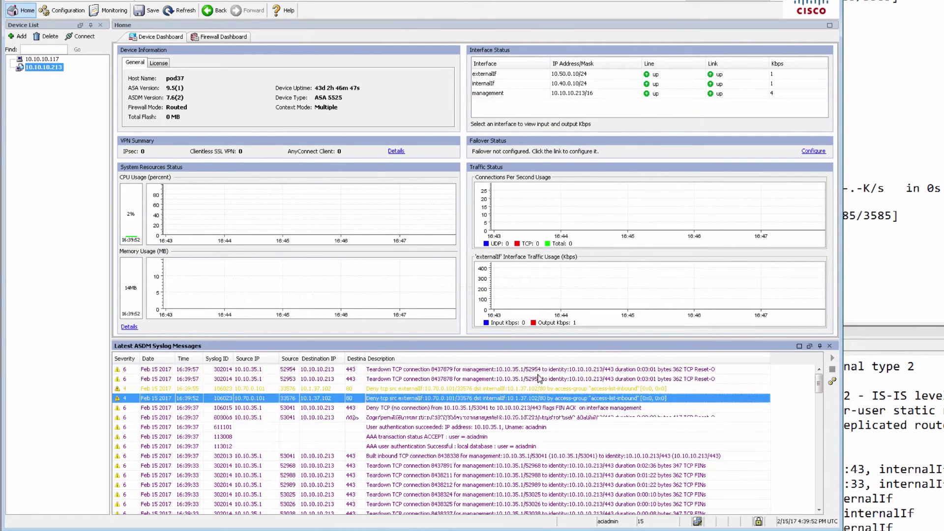
- Run the out-to-web_wget script against 10.1.0.101, stop it, and review the new syslog entries
left_click(876, 300)
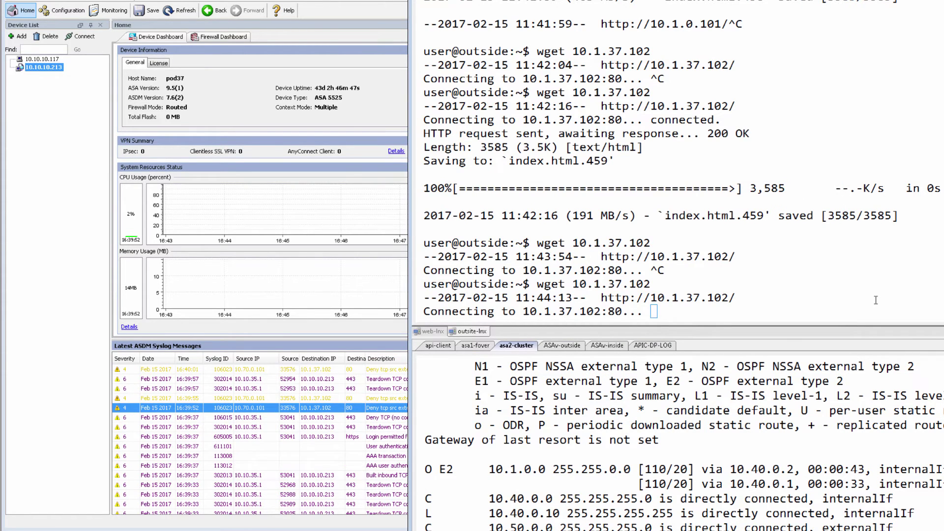
key("ctrl+c")
key("Up")
key("Up")
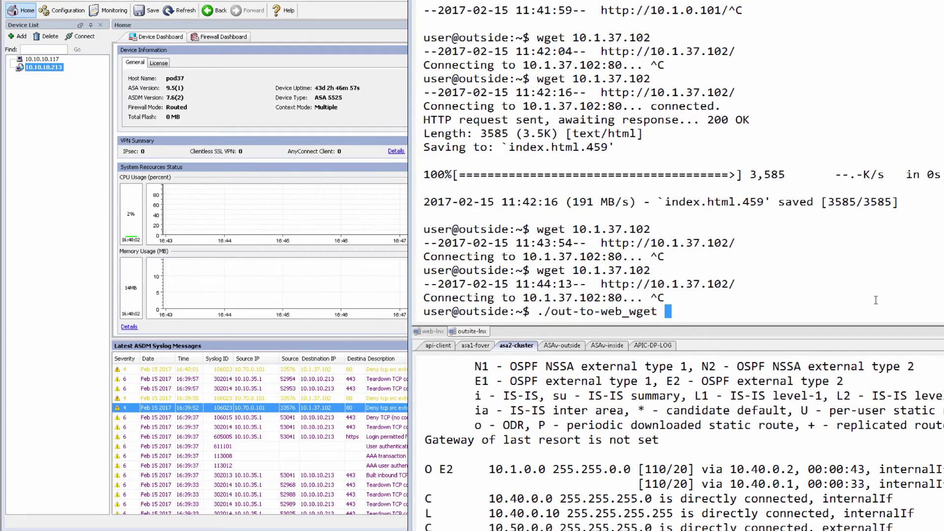
key("Return")
key("ctrl+c")
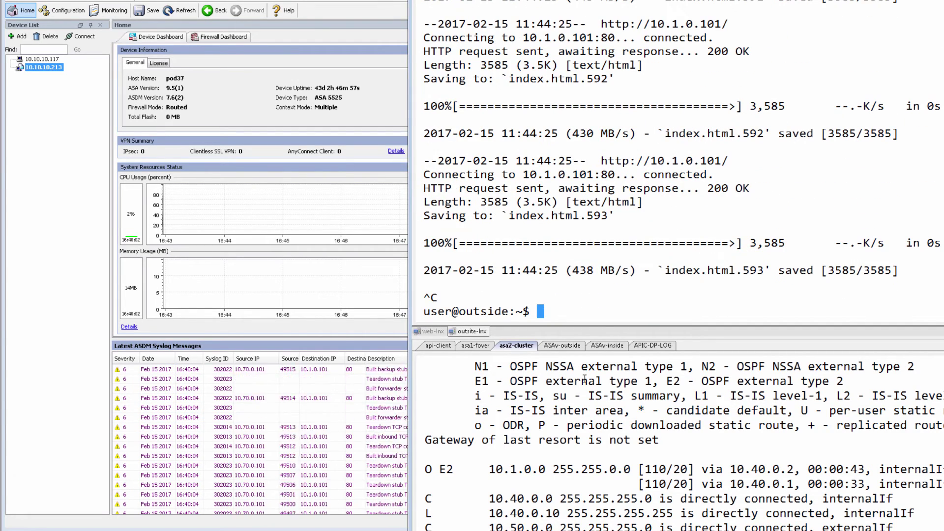
left_click(348, 410)
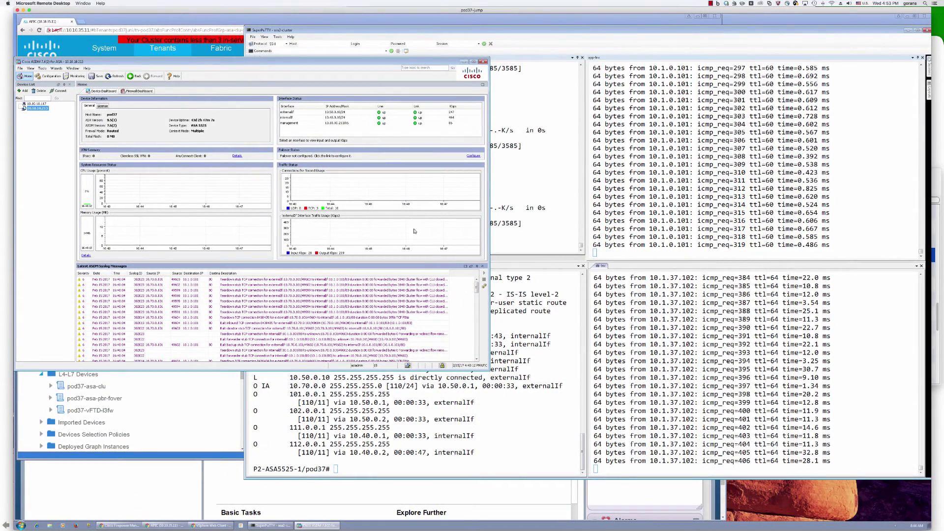
- Expand the _$EPG$_pod37-aprof-app address group in ASDM's access rules to reveal 10.1.37.102
left_click(48, 77)
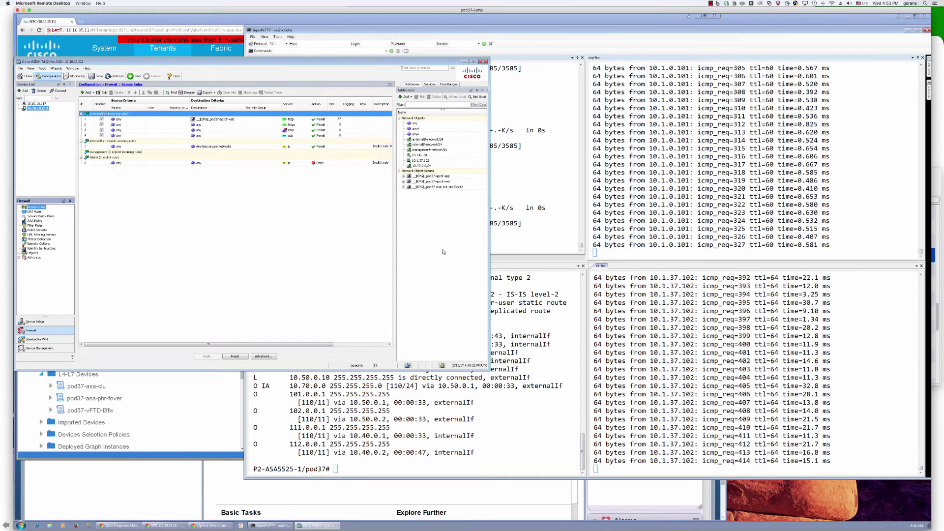
left_click(404, 176)
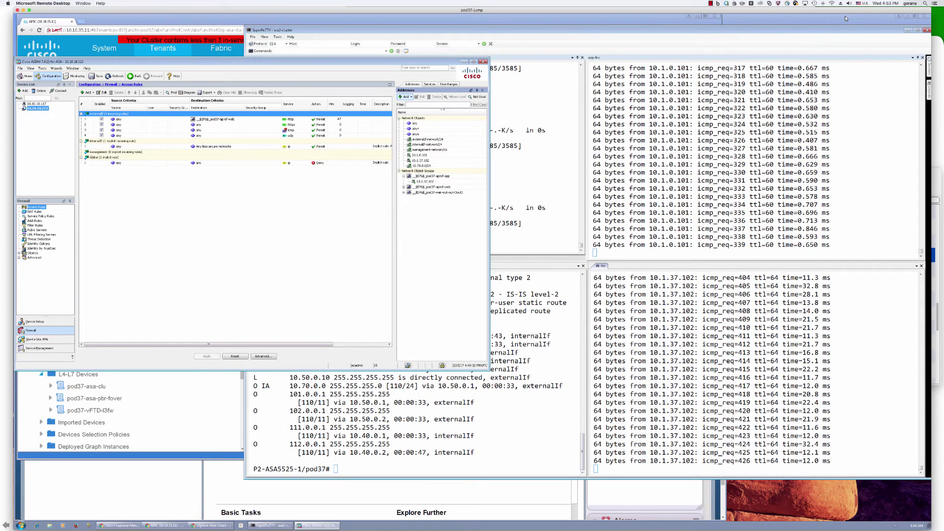
key("alt+Tab")
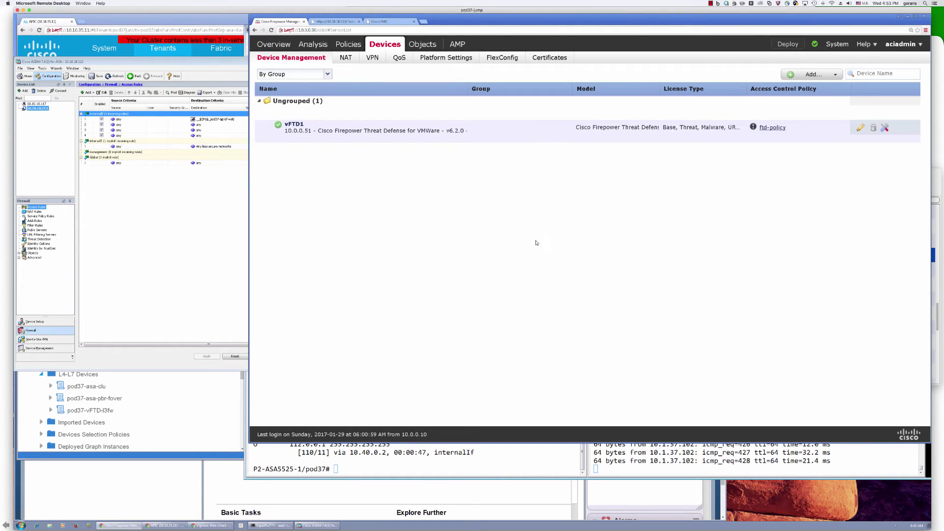
- Stop the continuous pings running on the db and app hosts
left_click(698, 461)
key("ctrl+c")
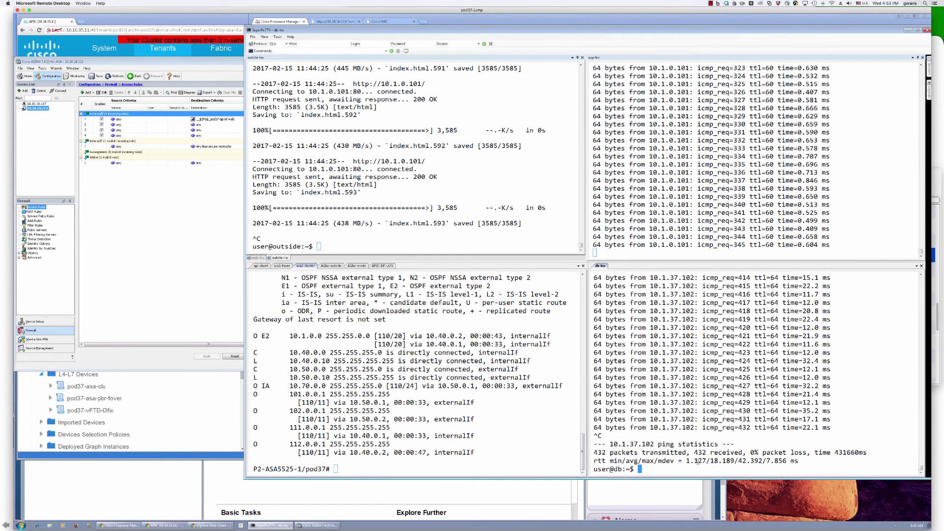
left_click(722, 194)
key("ctrl+c")
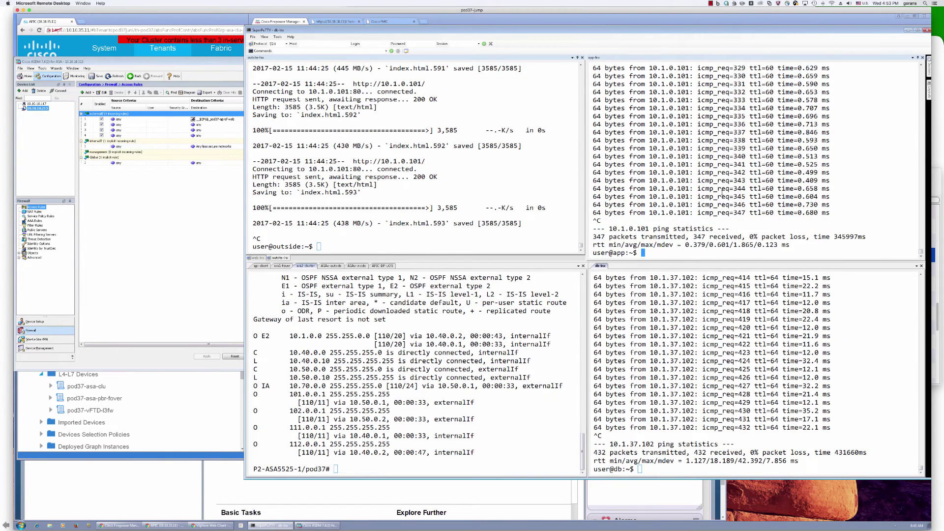
- From the app host, run app-to-db_ping, then app-to-db_wget to 10.2.0.103
type("app-to-db_ping")
key("Return")
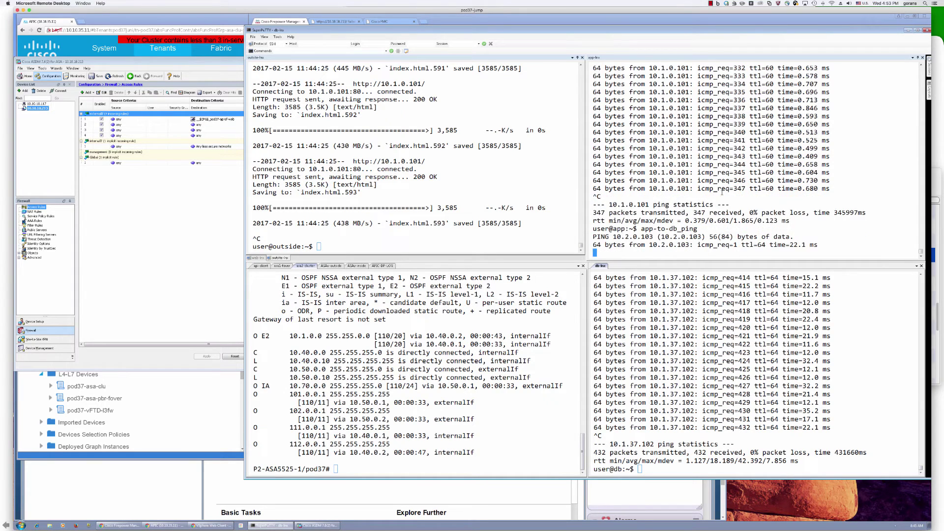
key("ctrl+c")
key("Up")
key("BackSpace")
key("BackSpace")
key("BackSpace")
key("BackSpace")
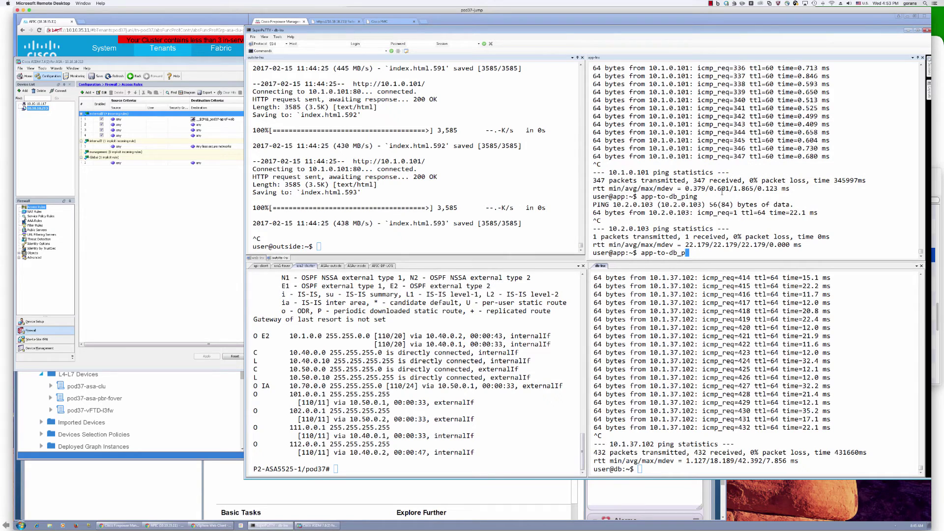
type("wget")
key("Return")
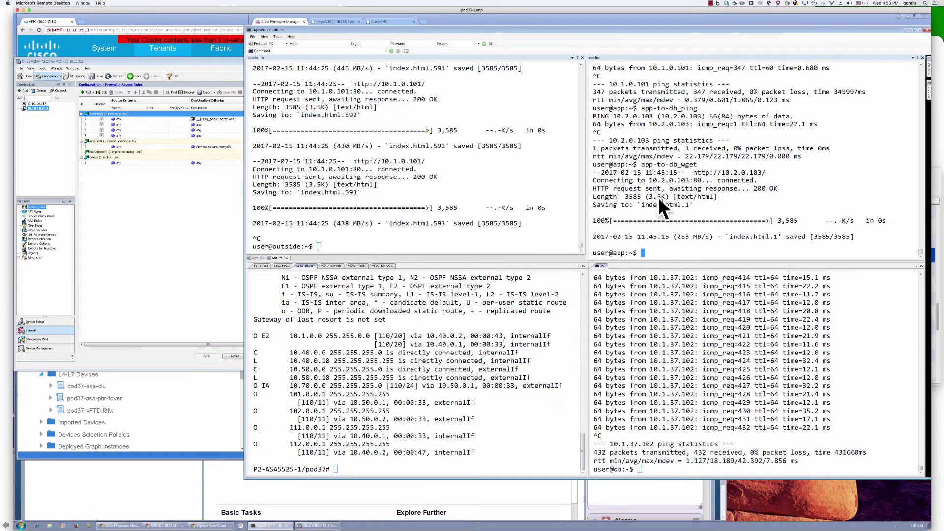
- Inspect the RTC remediation instance's RTC_action, then view the correlation policies listing RTC_policy
left_click(670, 21)
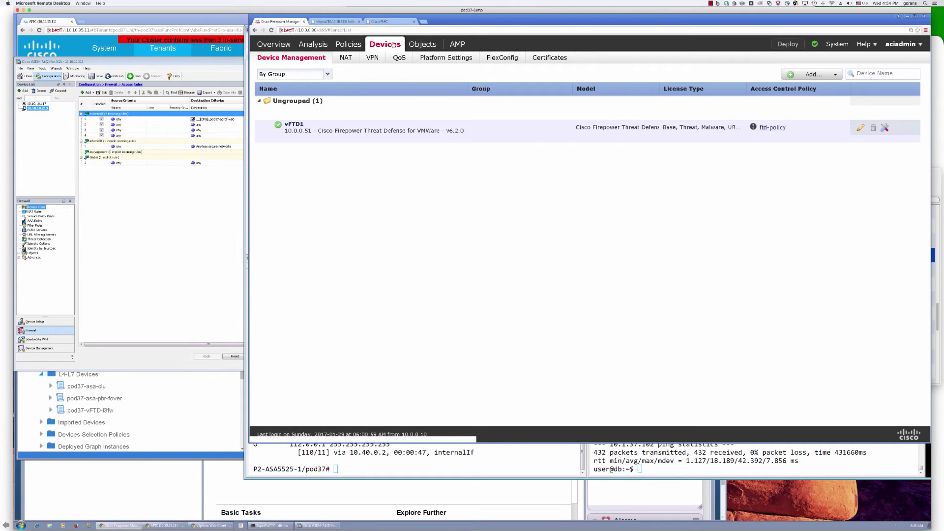
mouse_move(343, 49)
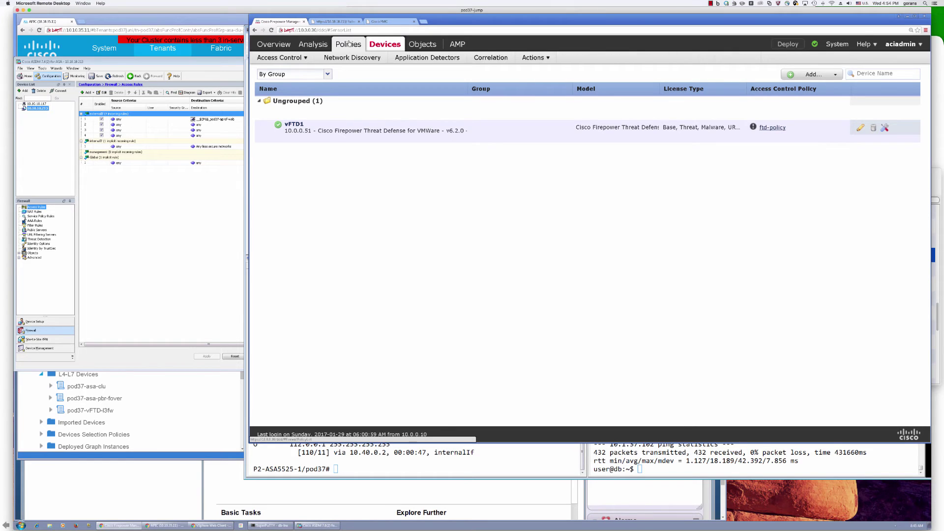
mouse_move(534, 57)
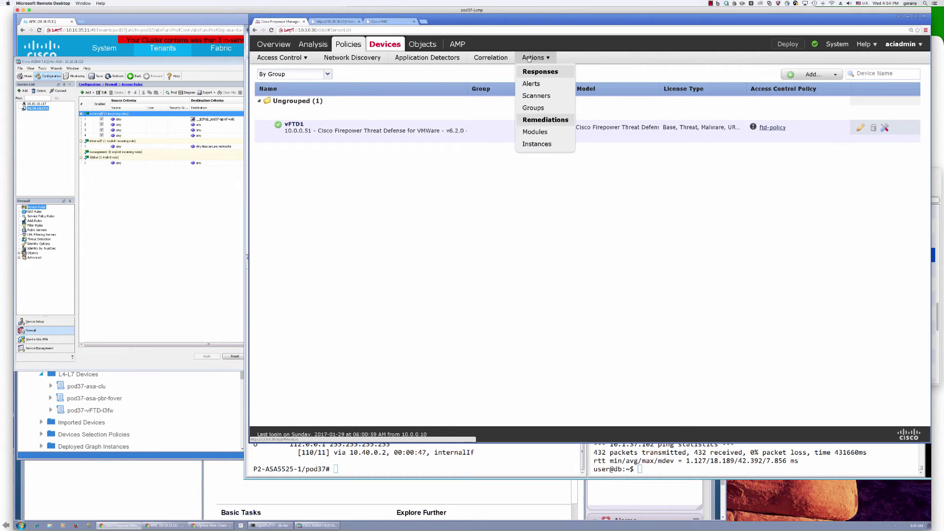
left_click(538, 145)
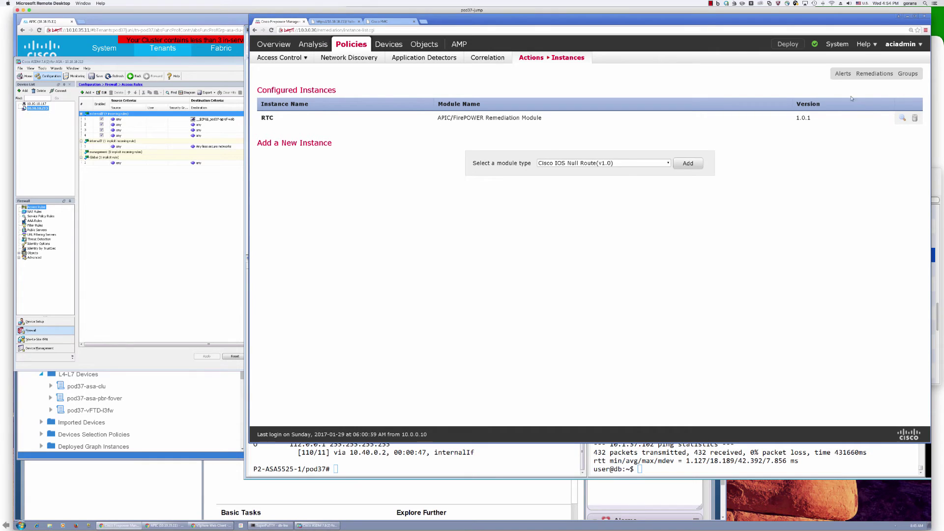
left_click(903, 118)
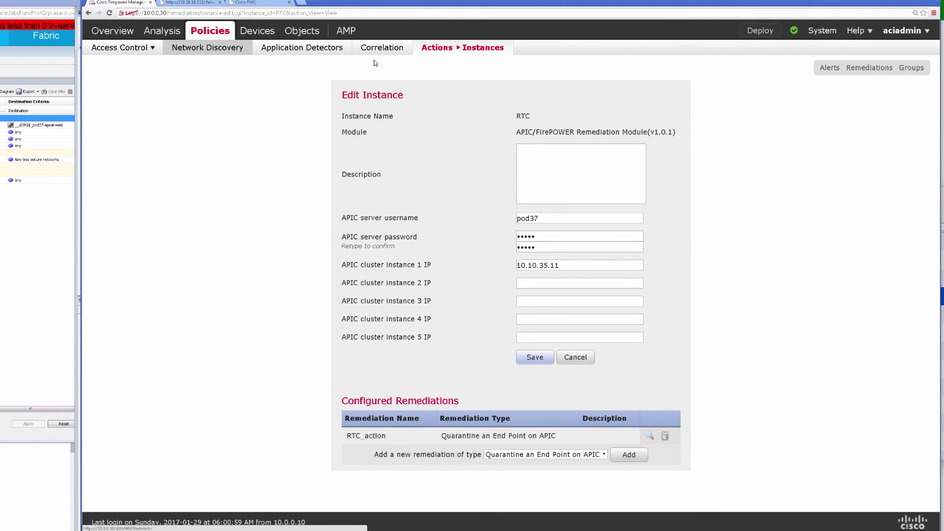
left_click(387, 47)
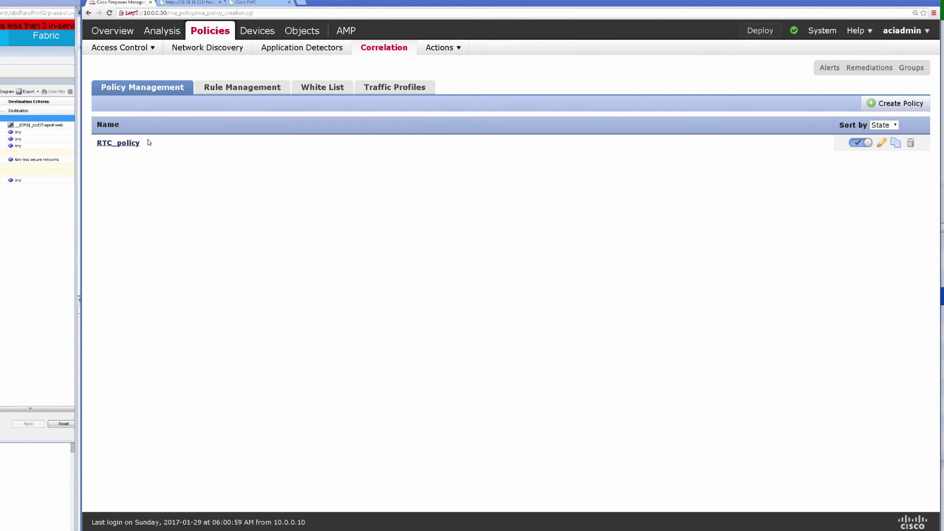
- Review the RTC_rule definition and the RTC_policy that pairs it with RTC_action
left_click(218, 94)
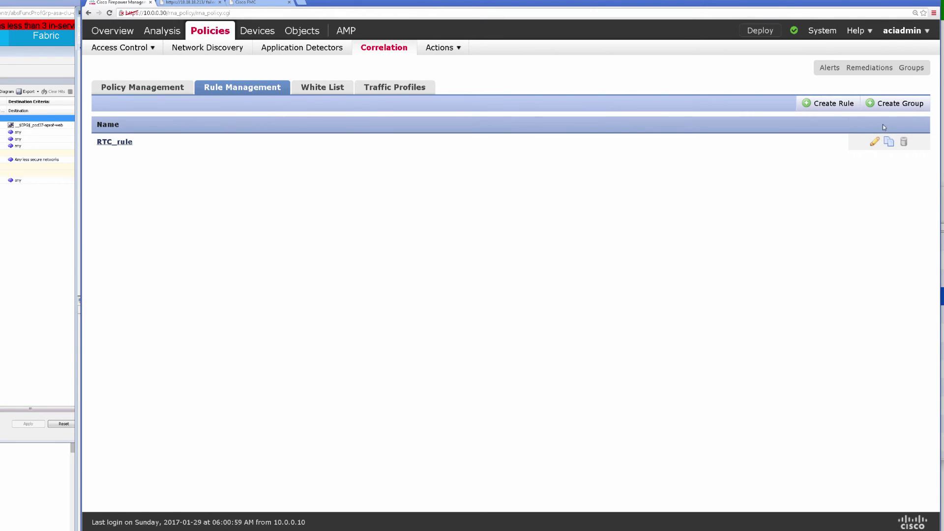
left_click(876, 142)
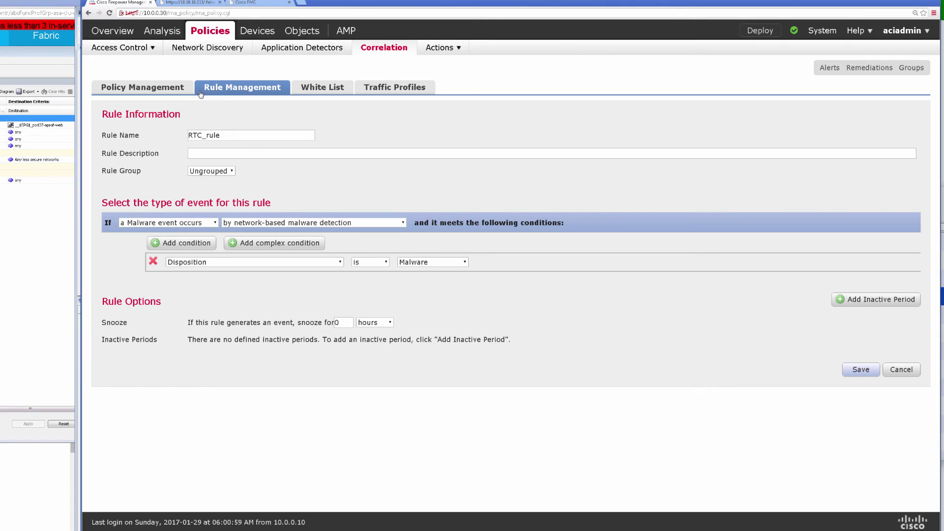
left_click(228, 89)
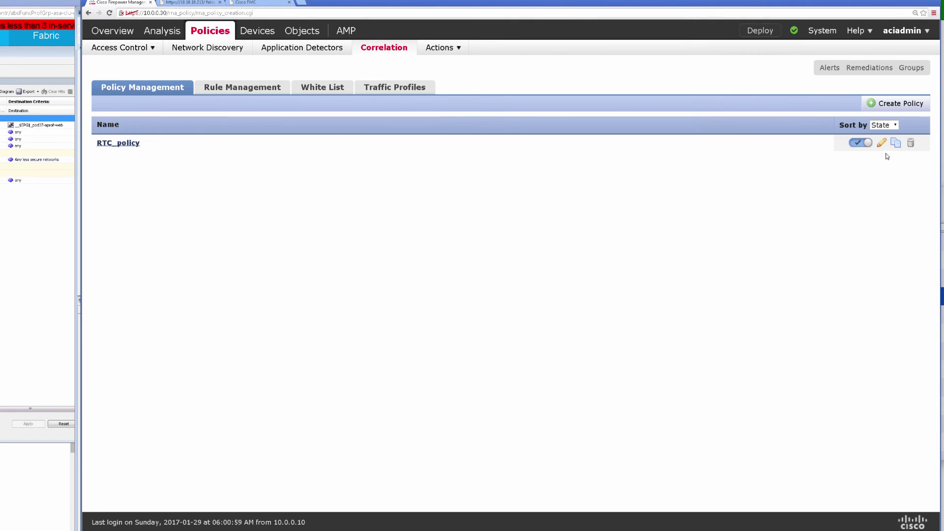
left_click(882, 143)
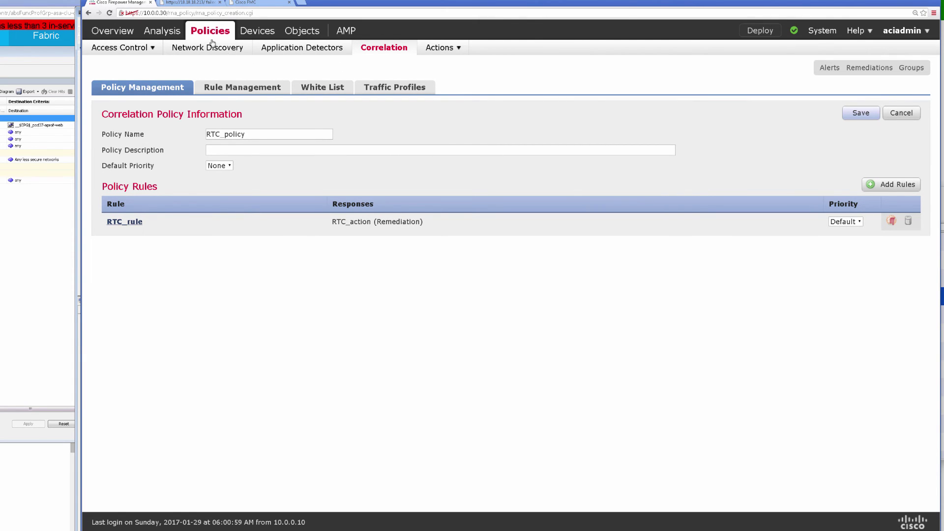
- Check the Remediation Status report, which shows No Records, then return to SuperPuTTY
mouse_move(166, 32)
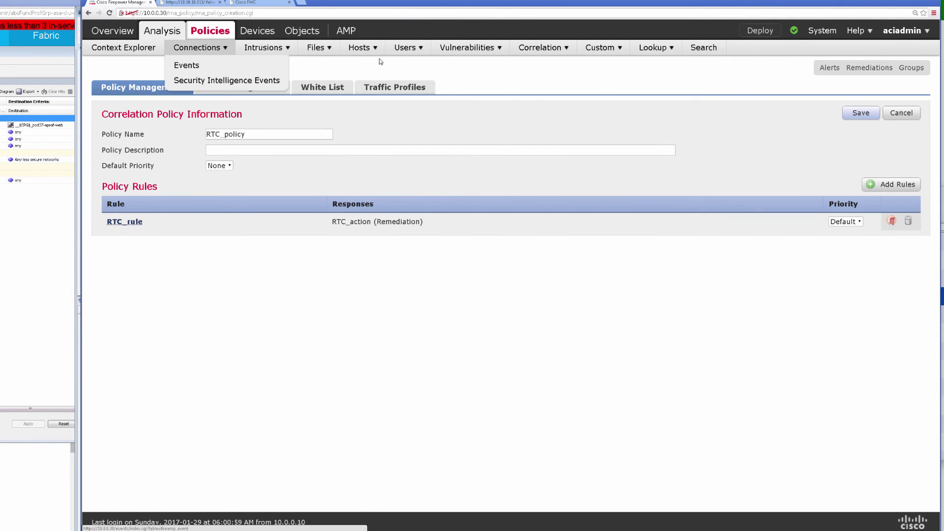
mouse_move(543, 55)
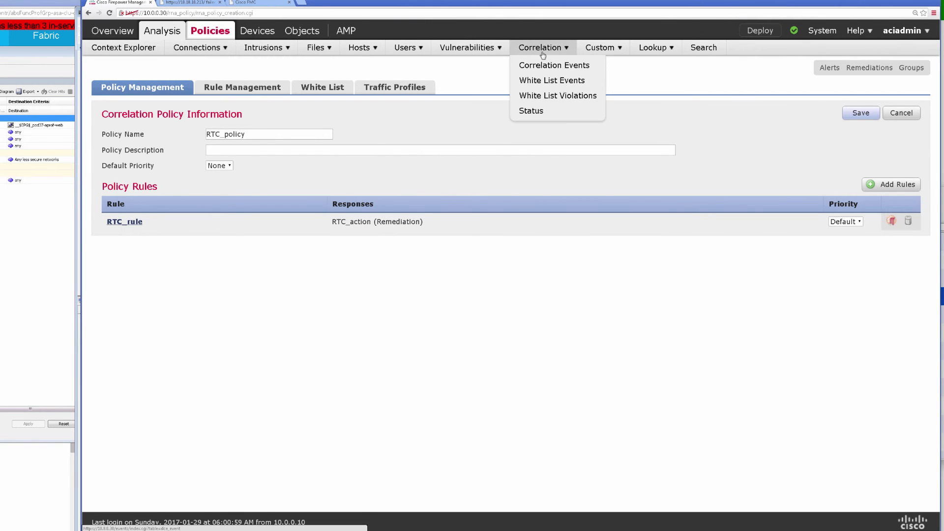
left_click(532, 111)
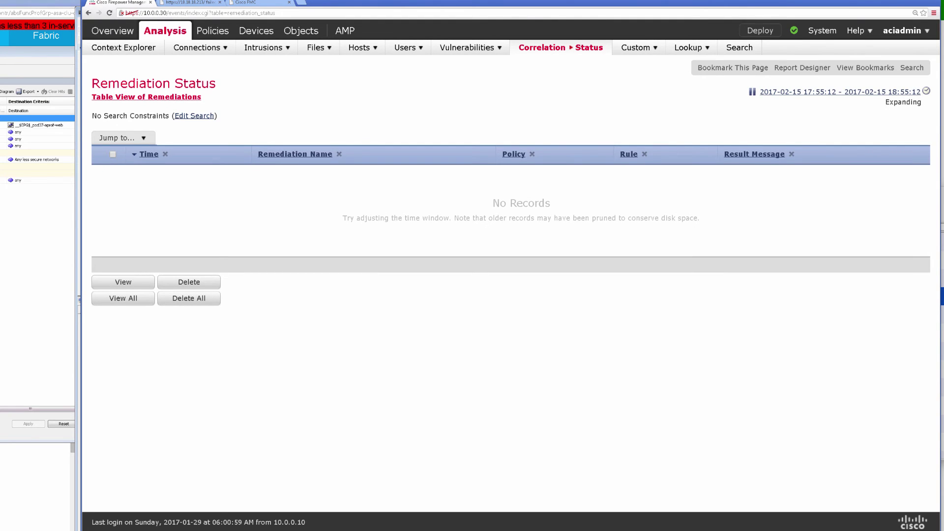
key("alt+Tab")
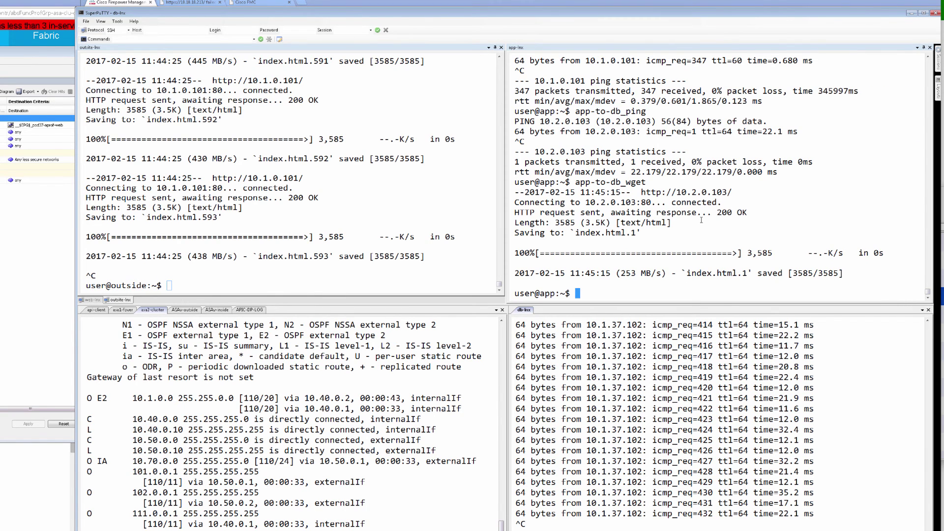
- Run app-to-db_exe to fetch 3.exe from 10.2.0.103 and confirm the download keeps resetting
key("Up")
key("BackSpace")
key("BackSpace")
key("BackSpace")
key("BackSpace")
type("exe")
key("Return")
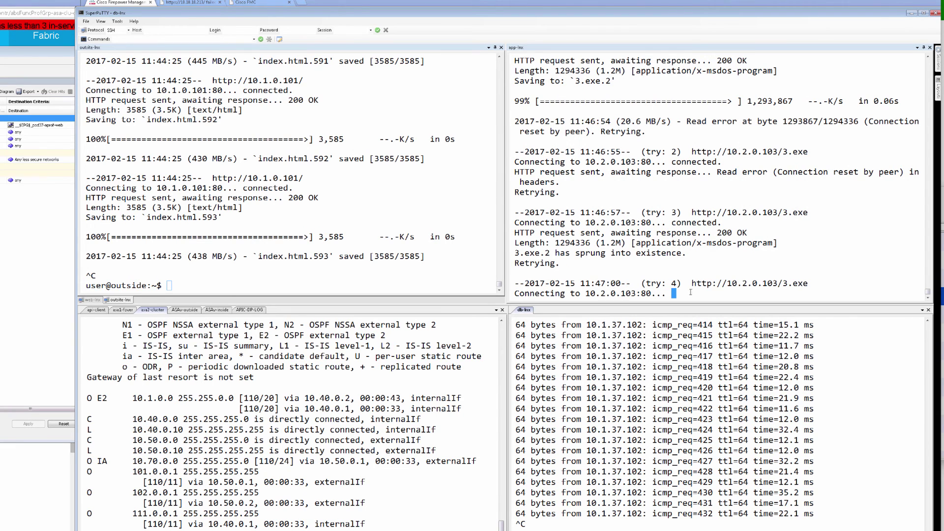
left_click_drag(687, 292, 514, 210)
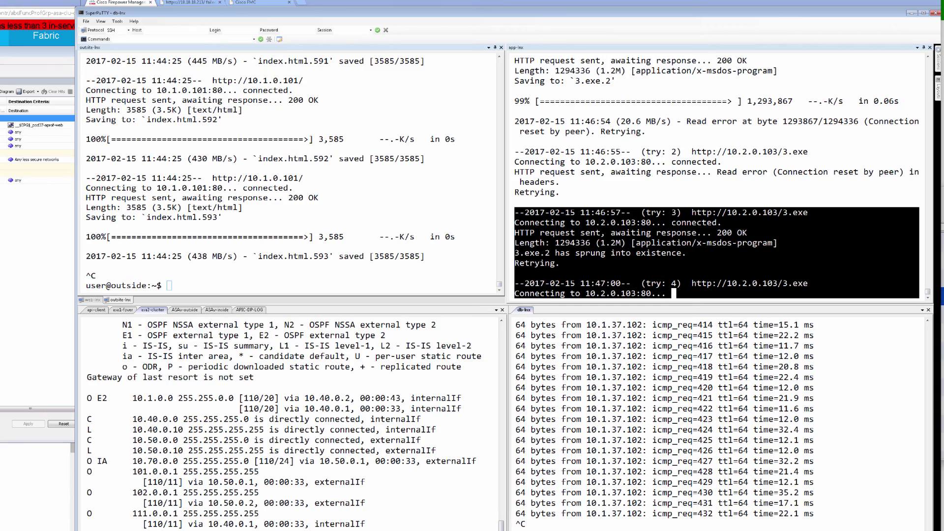
left_click(38, 36)
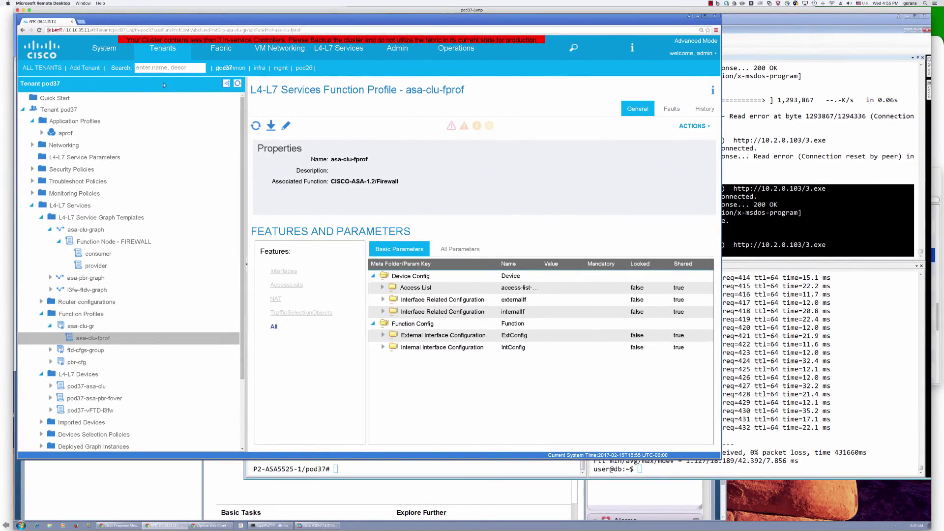
- Inspect the quarantine-app uSeg EPG under aprof, which matches IP 10.1.37.102 on pod37/web
left_click(65, 133)
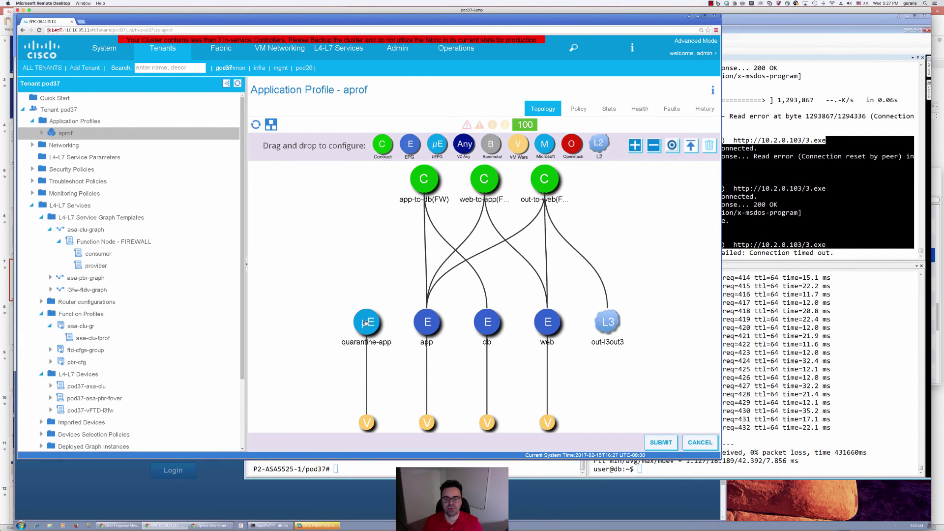
mouse_move(365, 323)
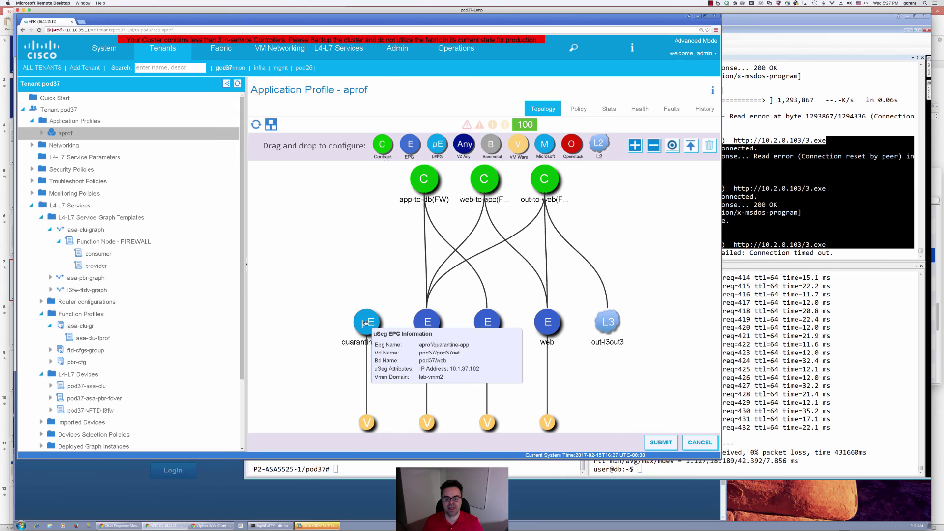
left_click(41, 133)
left_click(53, 159)
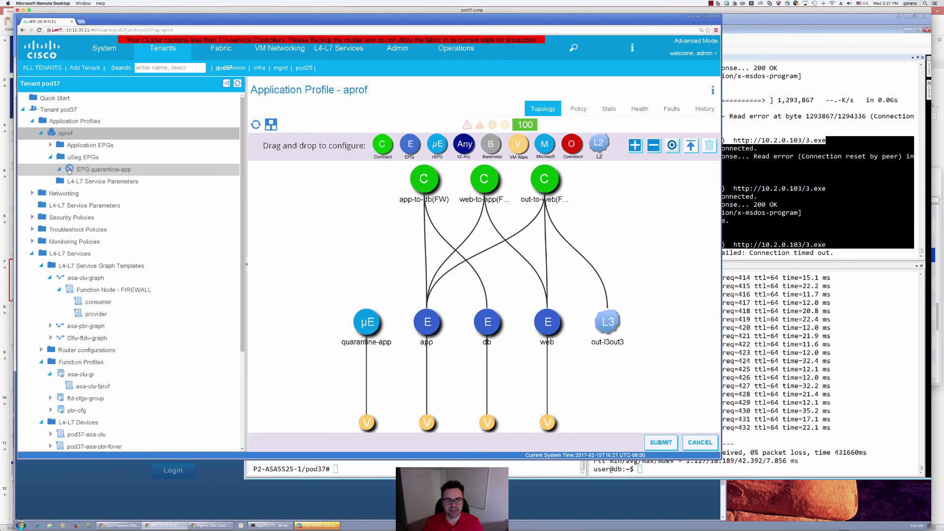
left_click(81, 170)
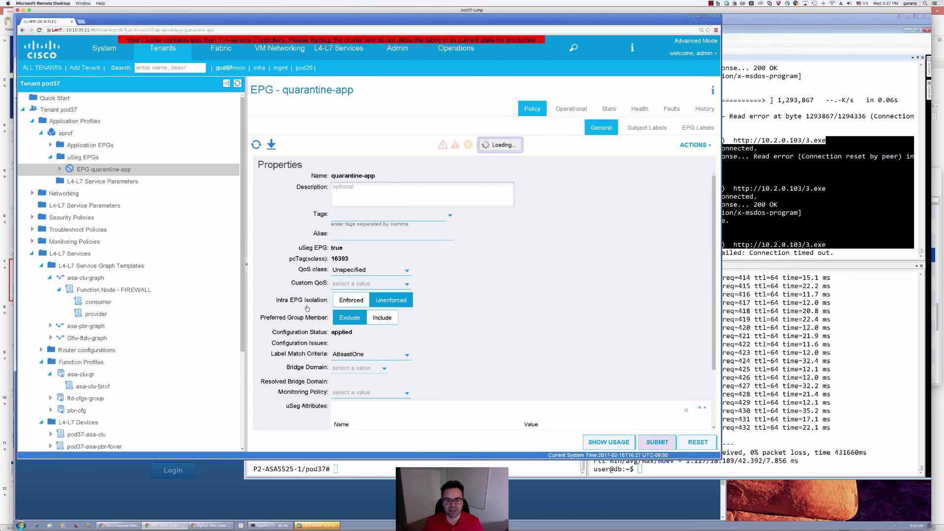
scroll(344, 355, "down", 3)
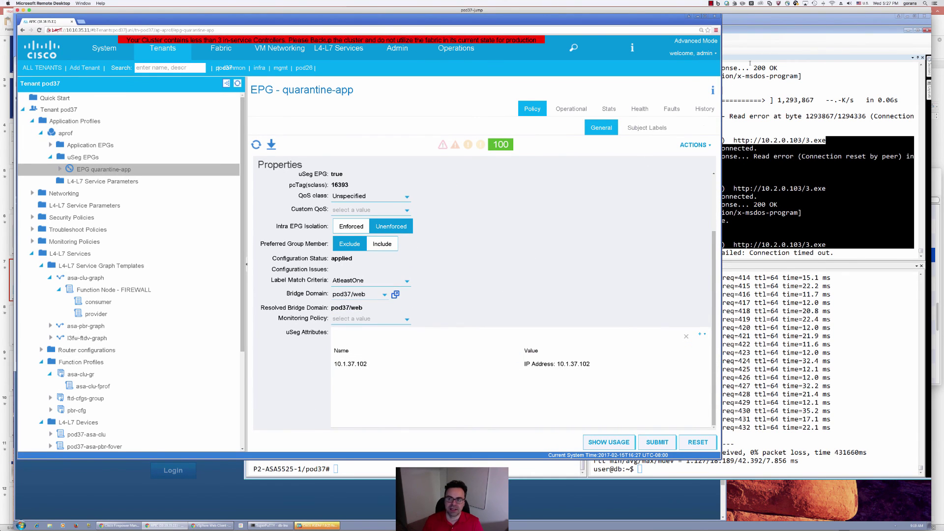
- Verify the RTC_action remediation and the 3.exe malware event from 10.1.37.102 in Correlation Events
left_click(803, 21)
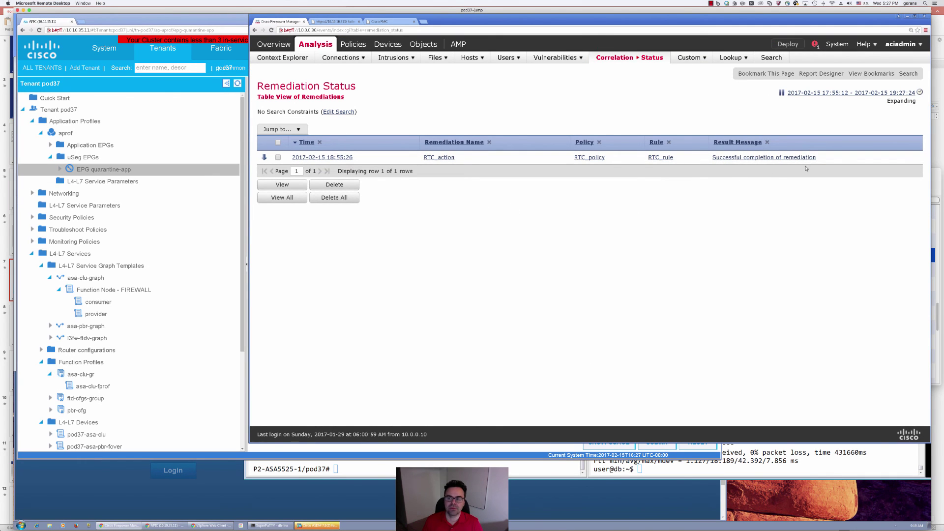
mouse_move(629, 68)
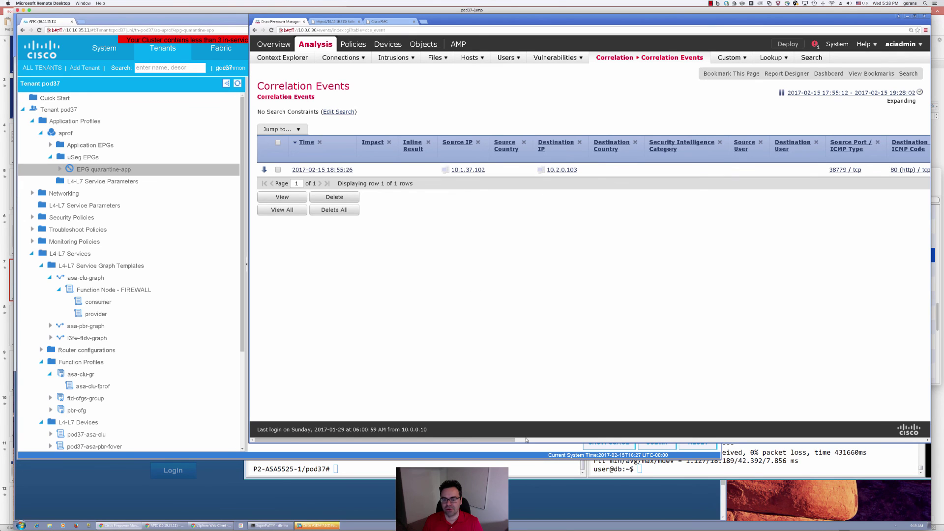
left_click_drag(403, 441, 642, 424)
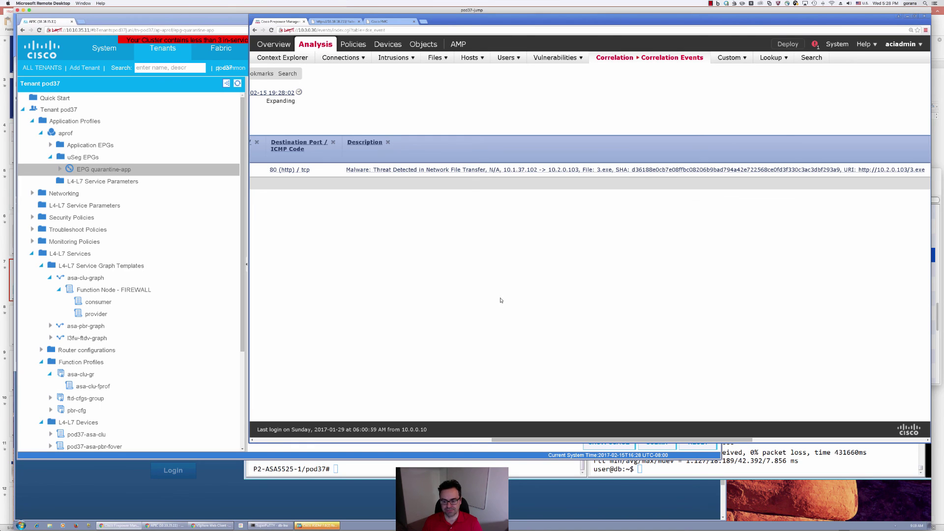
key("super+Tab")
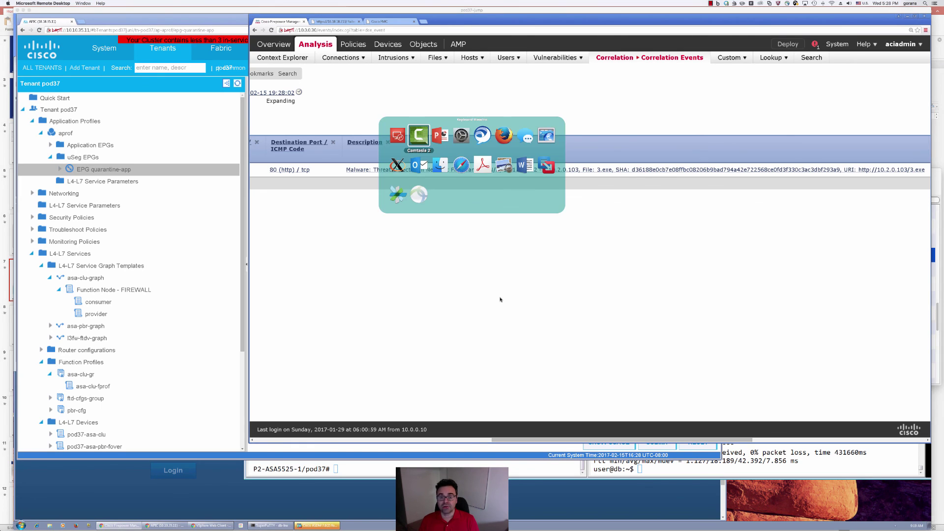